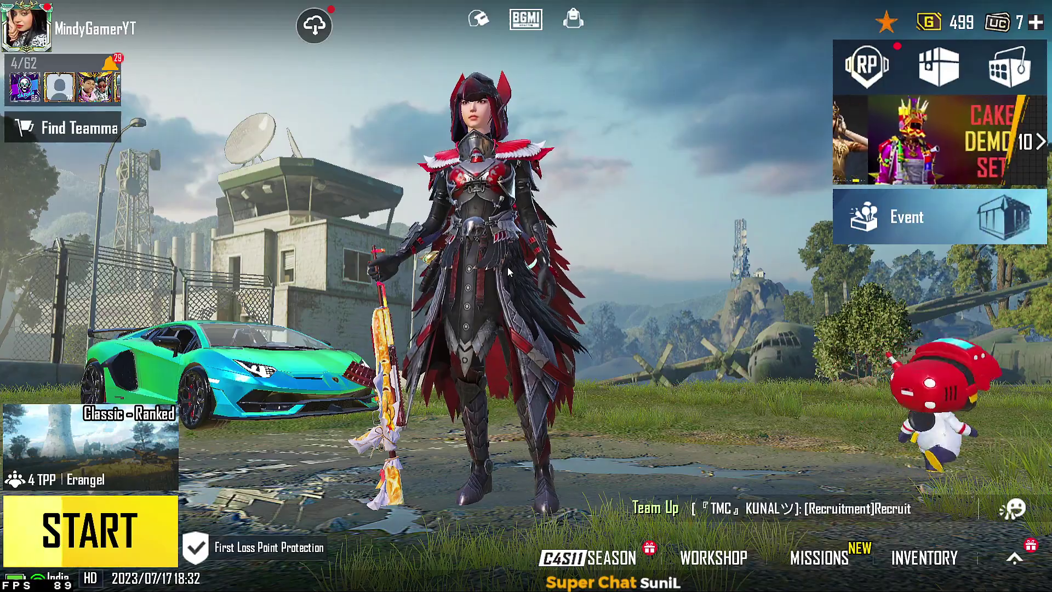
Exit full screen and check the BlueStacks version in the settings' About information, closing the settings when done.
key(F11)
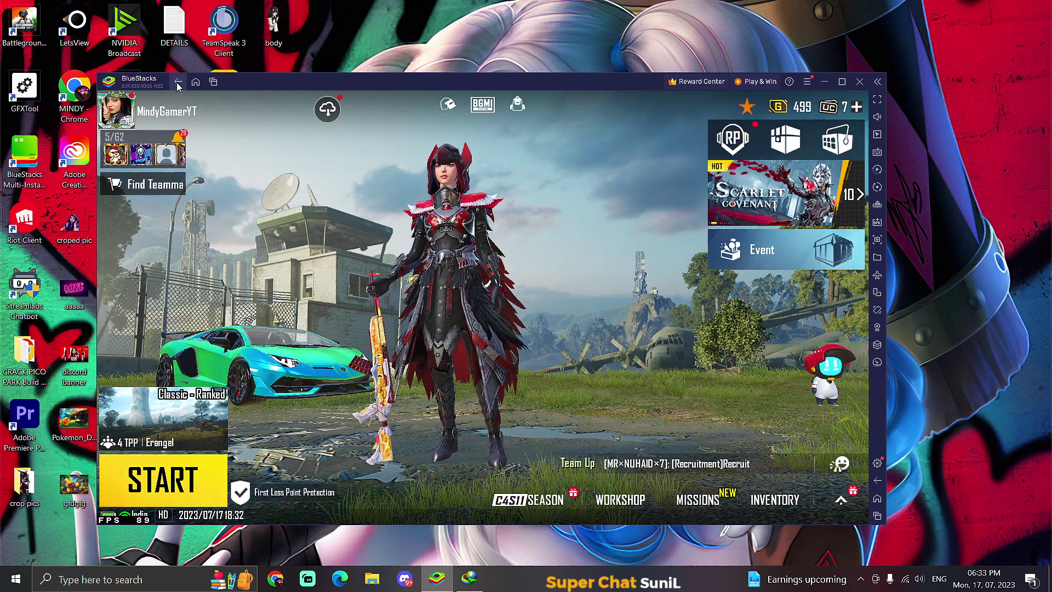
click(807, 82)
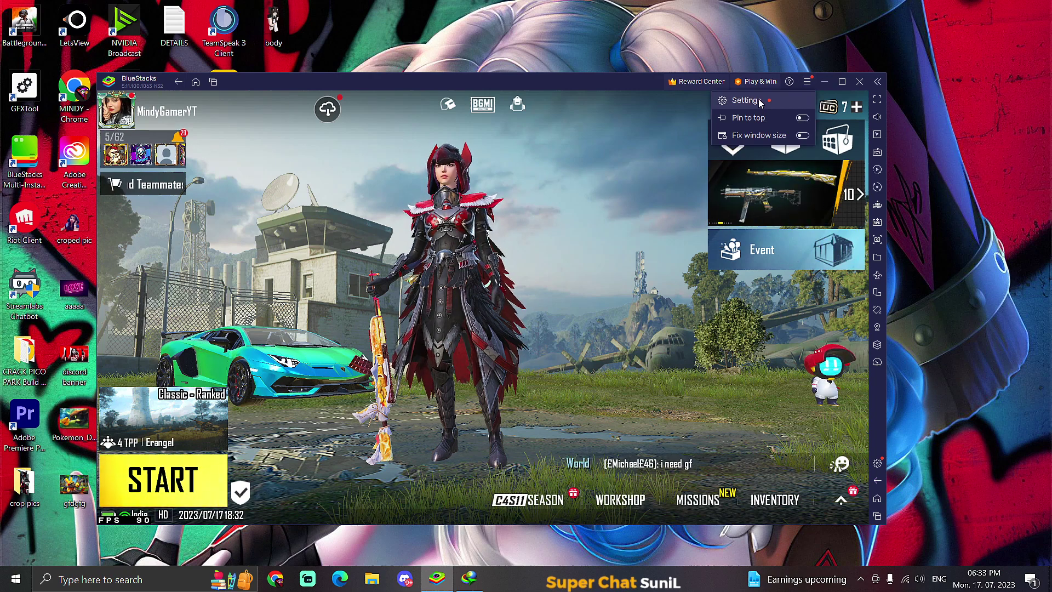
click(759, 103)
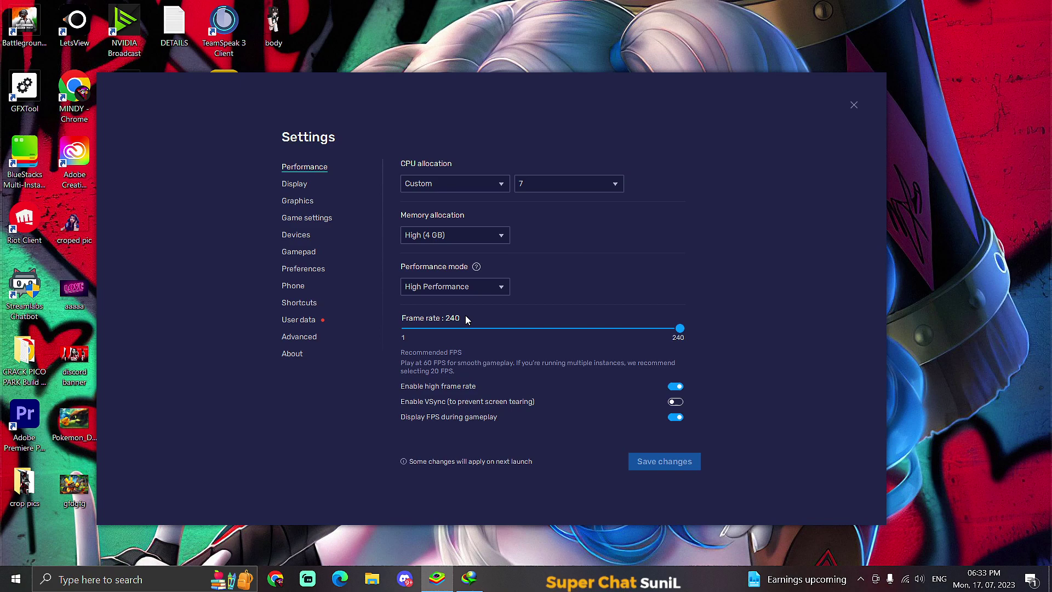
click(299, 354)
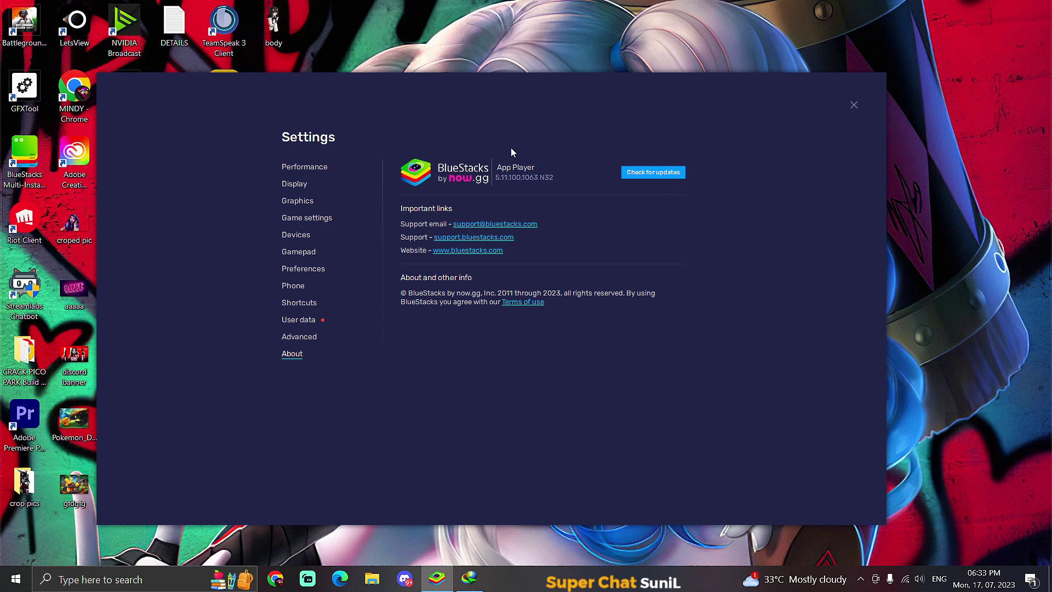
click(853, 104)
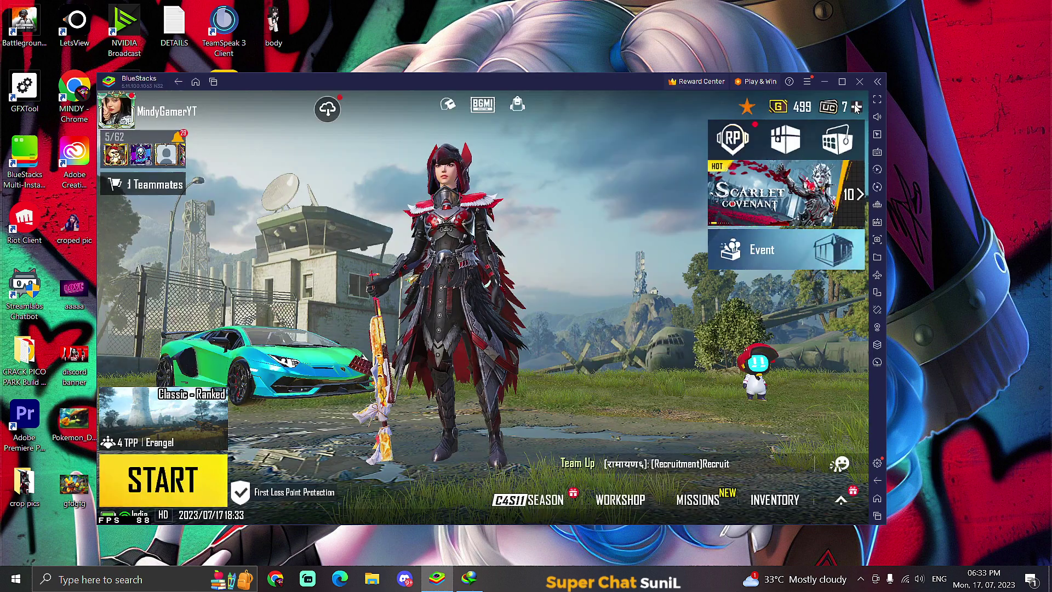
Reopen the BlueStacks settings and examine the CPU allocation and core count options in the performance settings.
click(807, 81)
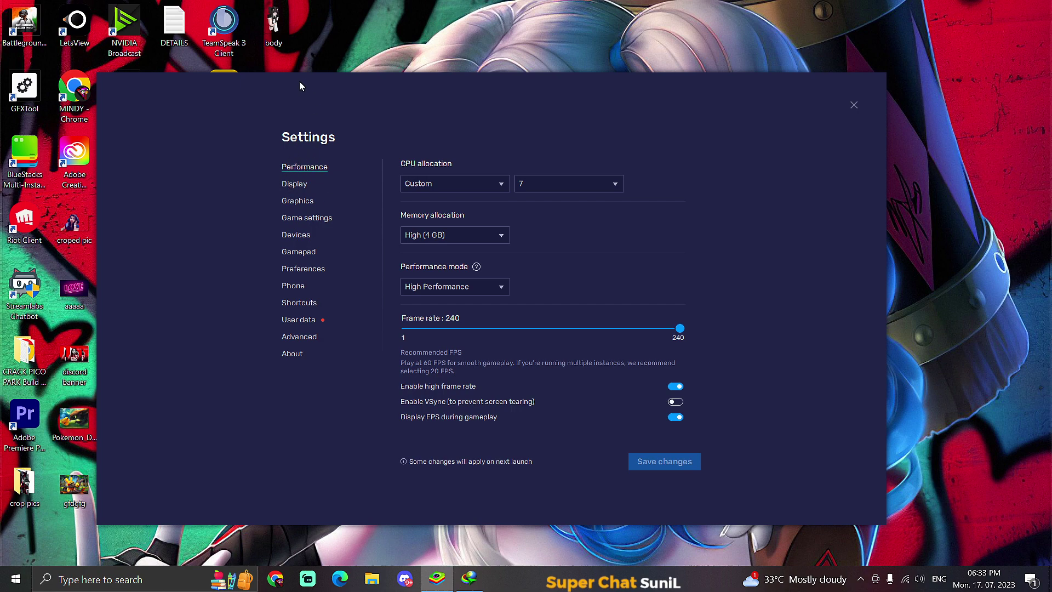
click(485, 182)
click(487, 183)
click(603, 183)
click(603, 183)
Examine the processor's core details in the performance view of Windows Task Manager, and close Task Manager.
right_click(629, 584)
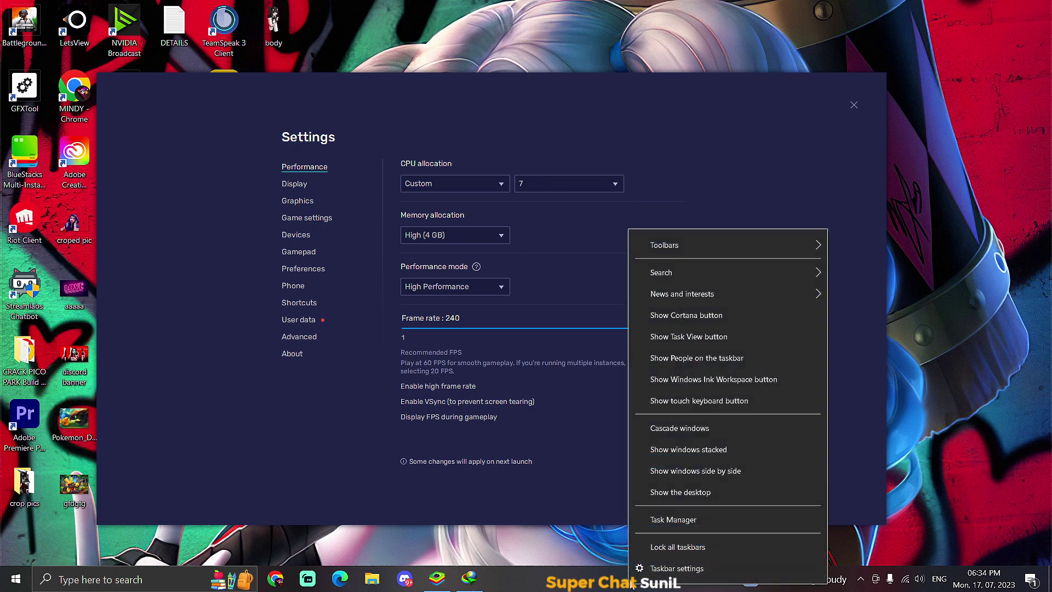
click(657, 521)
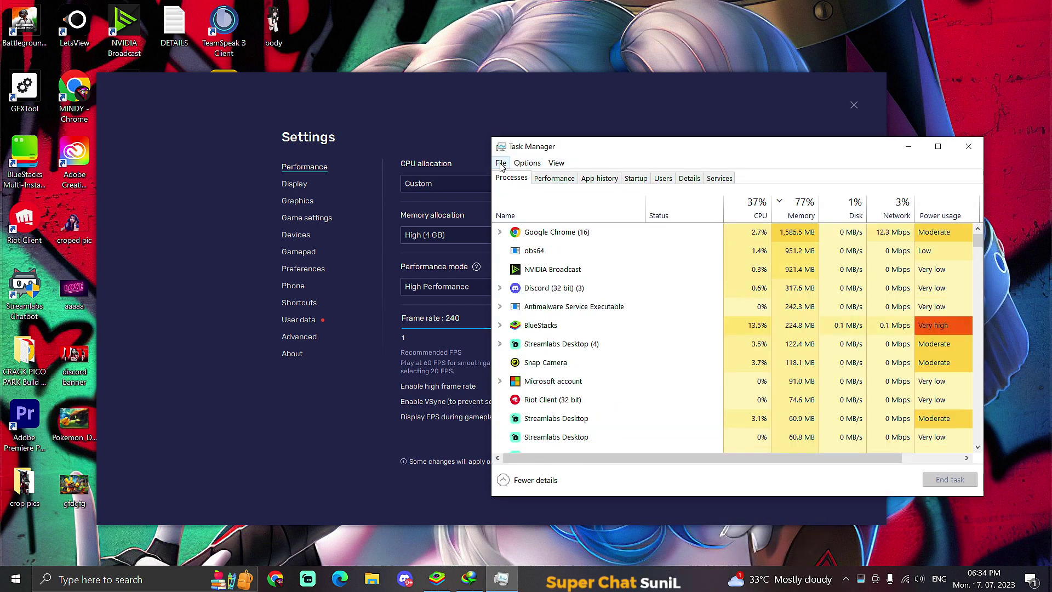
click(501, 164)
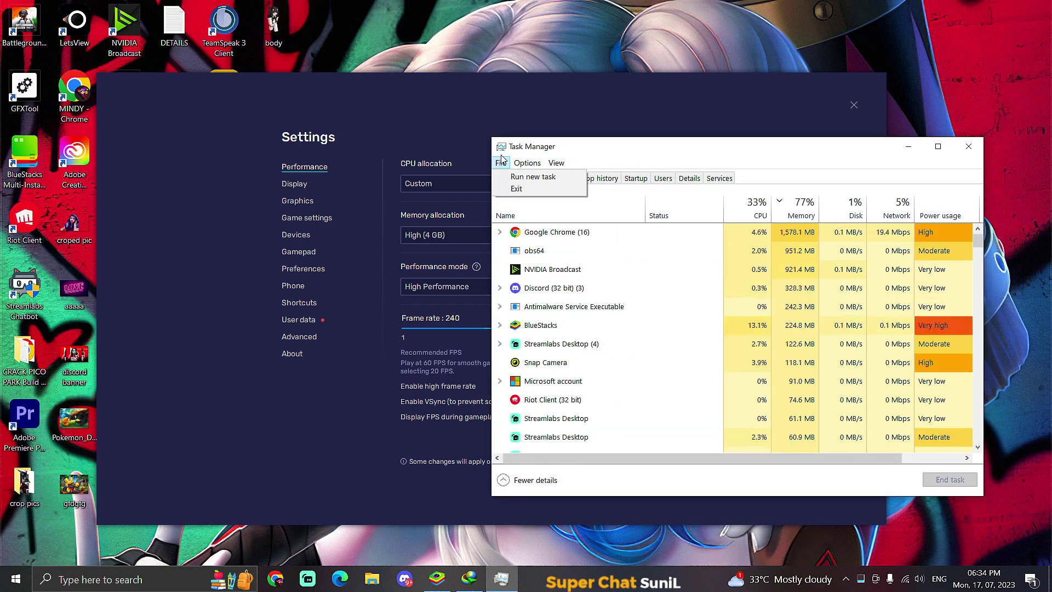
click(605, 158)
click(553, 178)
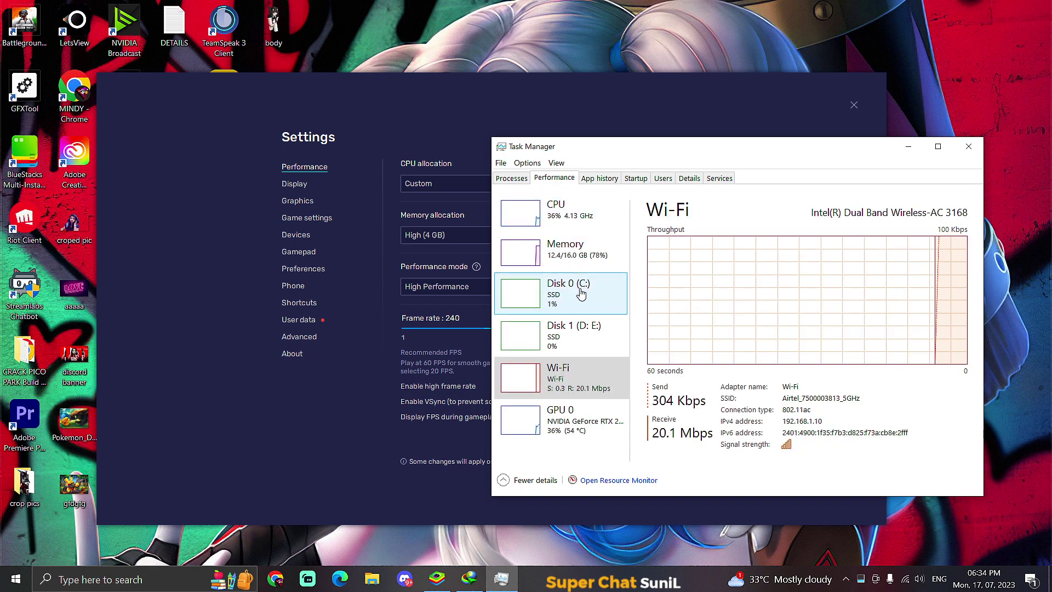
click(537, 216)
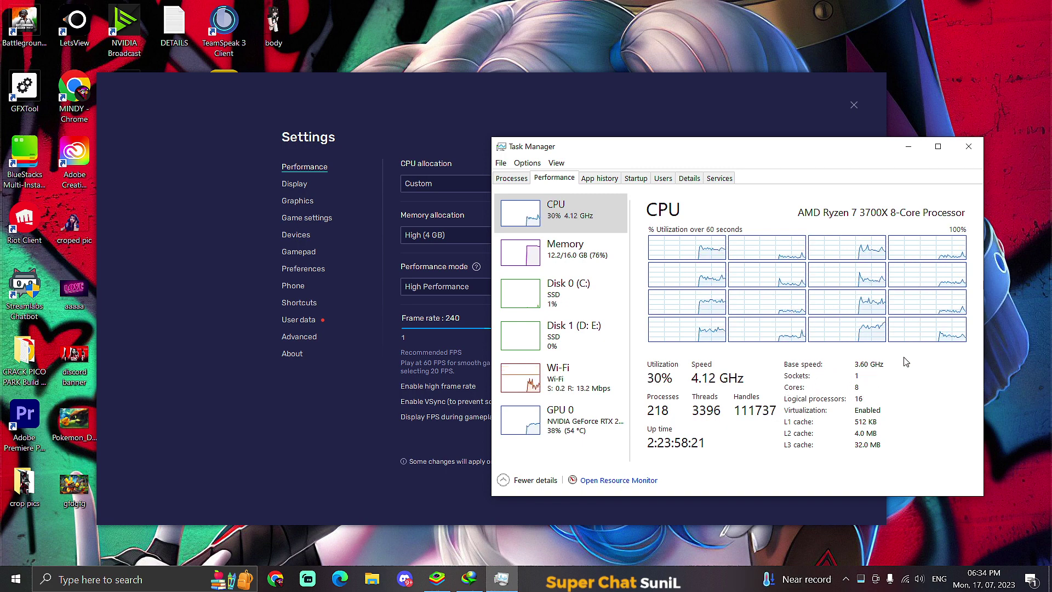
click(968, 155)
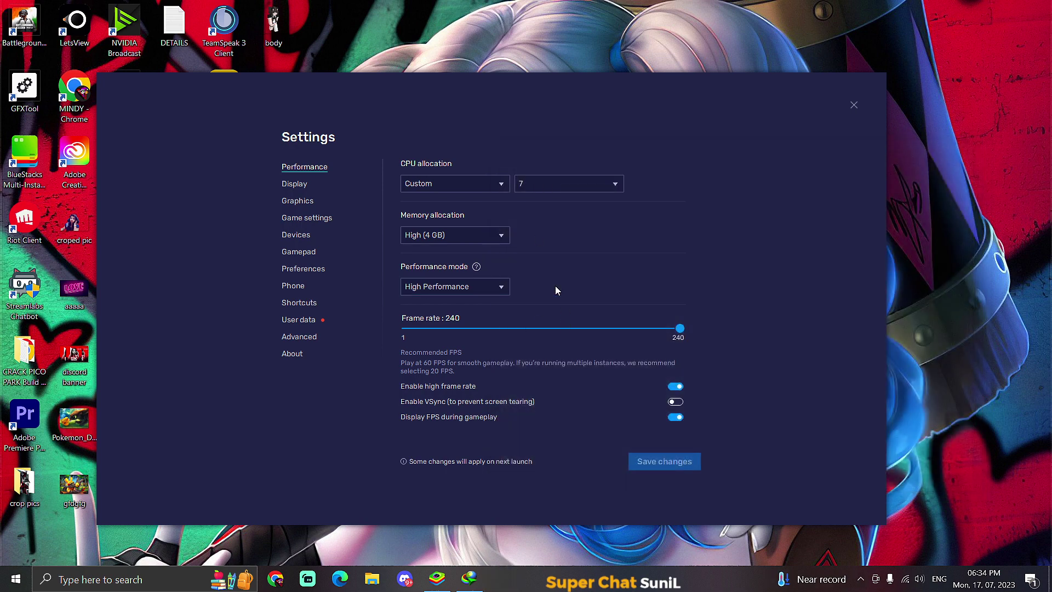
Review the memory allocation options, try Custom (MB), and set the allocation back to High (4 GB).
click(478, 236)
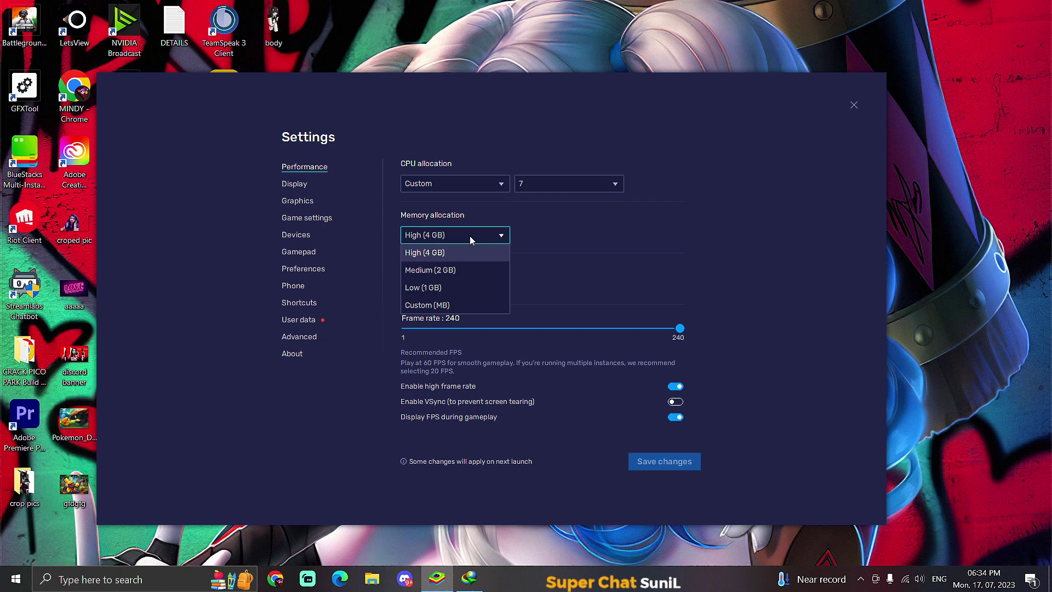
click(468, 235)
click(452, 235)
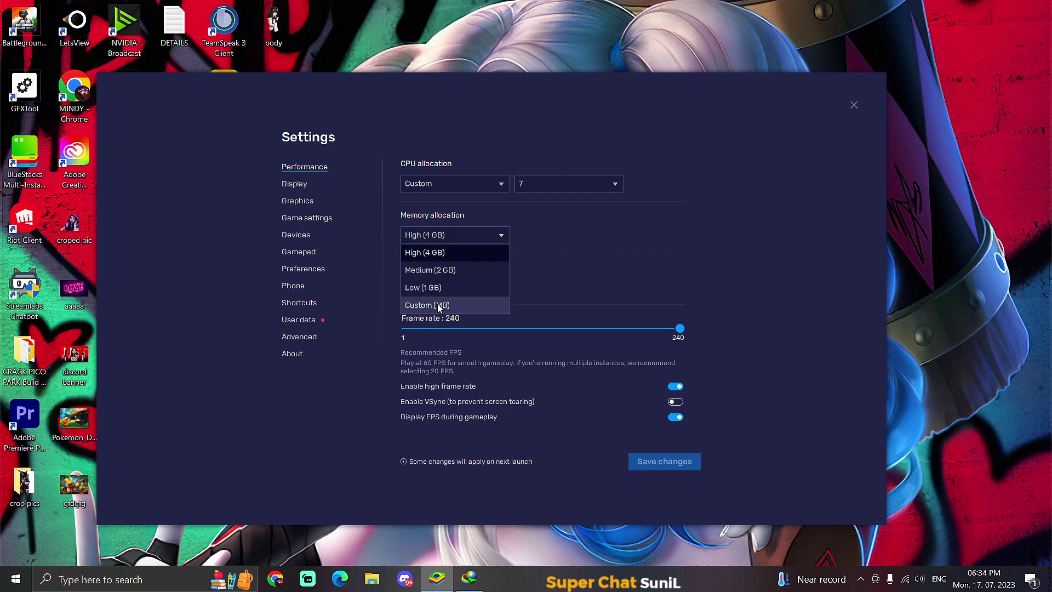
click(492, 238)
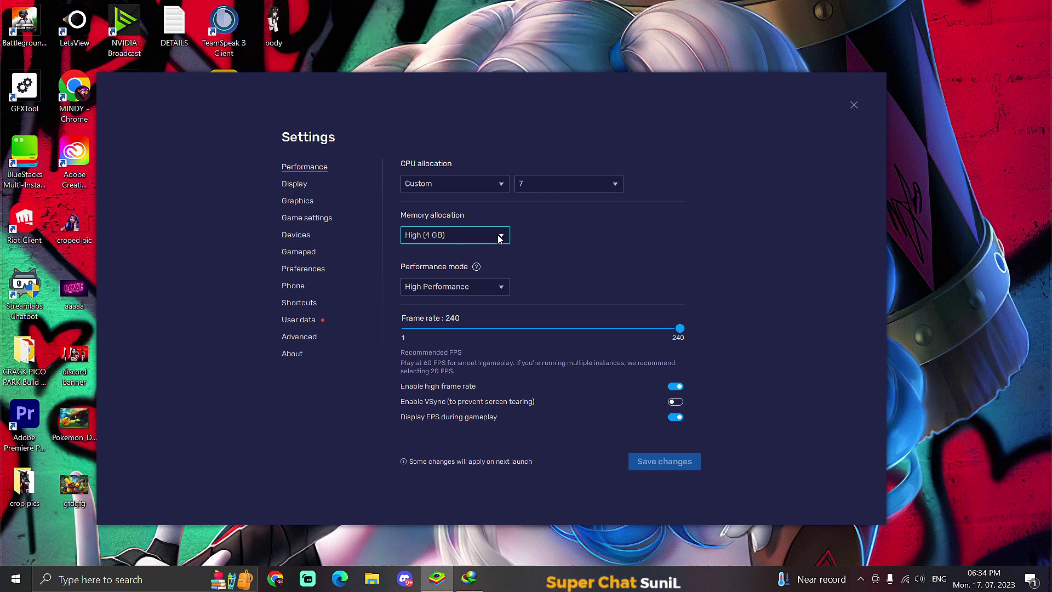
click(499, 238)
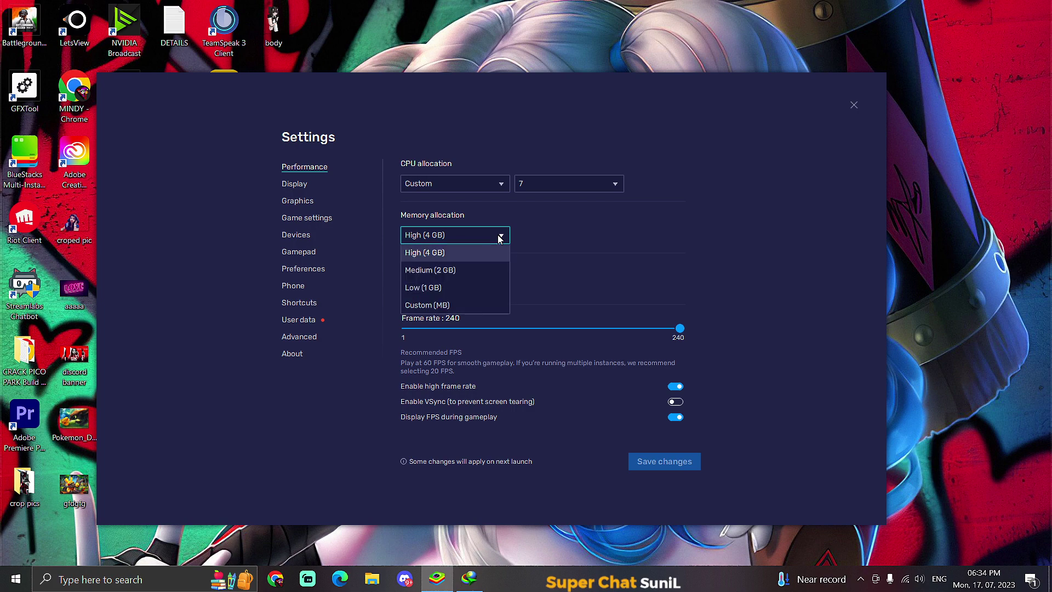
click(445, 312)
click(545, 234)
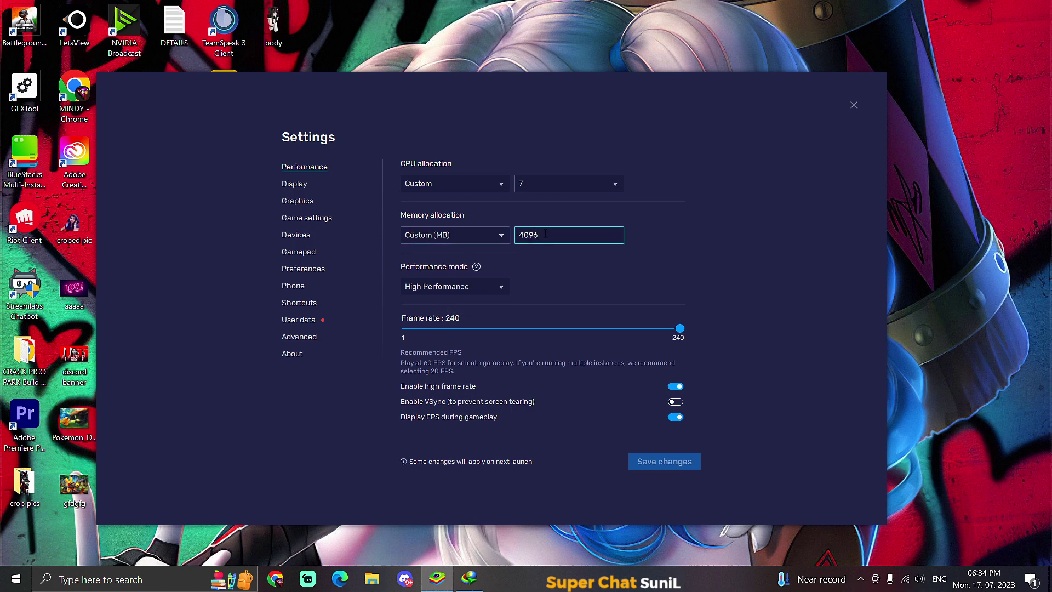
click(497, 236)
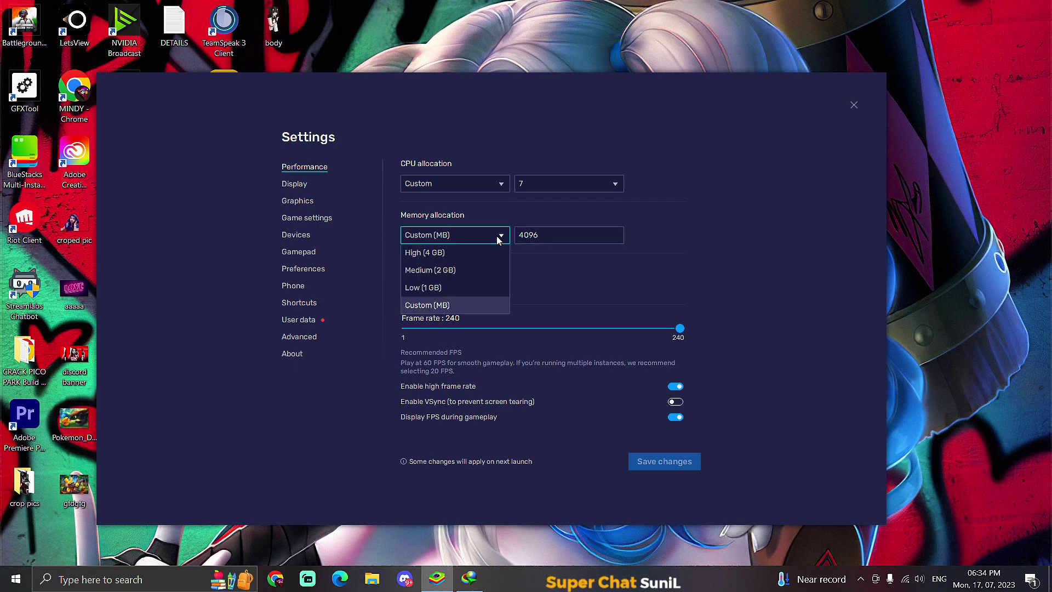
click(438, 252)
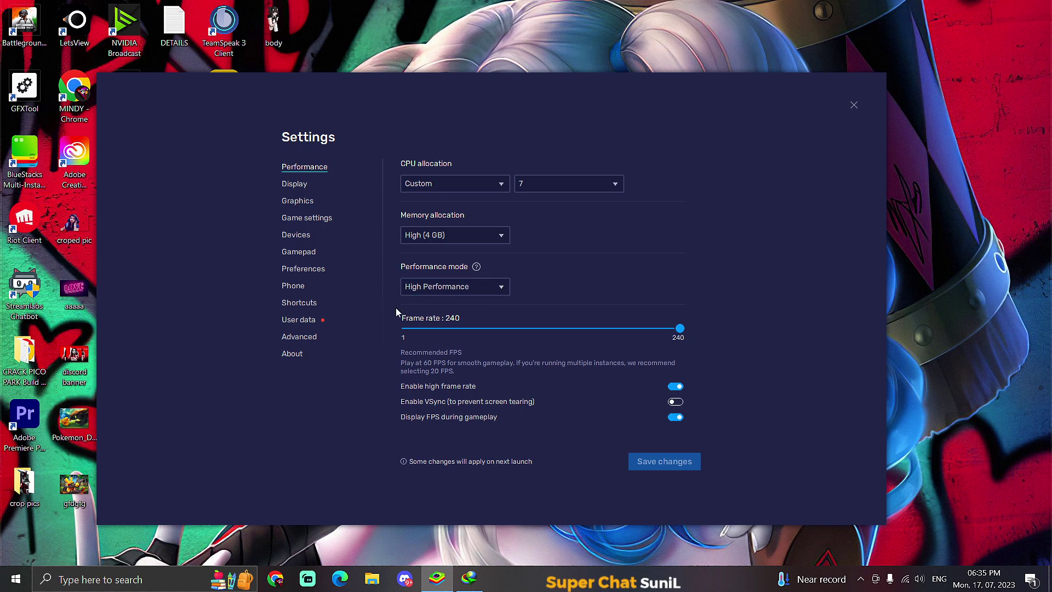
Review the available performance mode options without changing the selection.
click(503, 287)
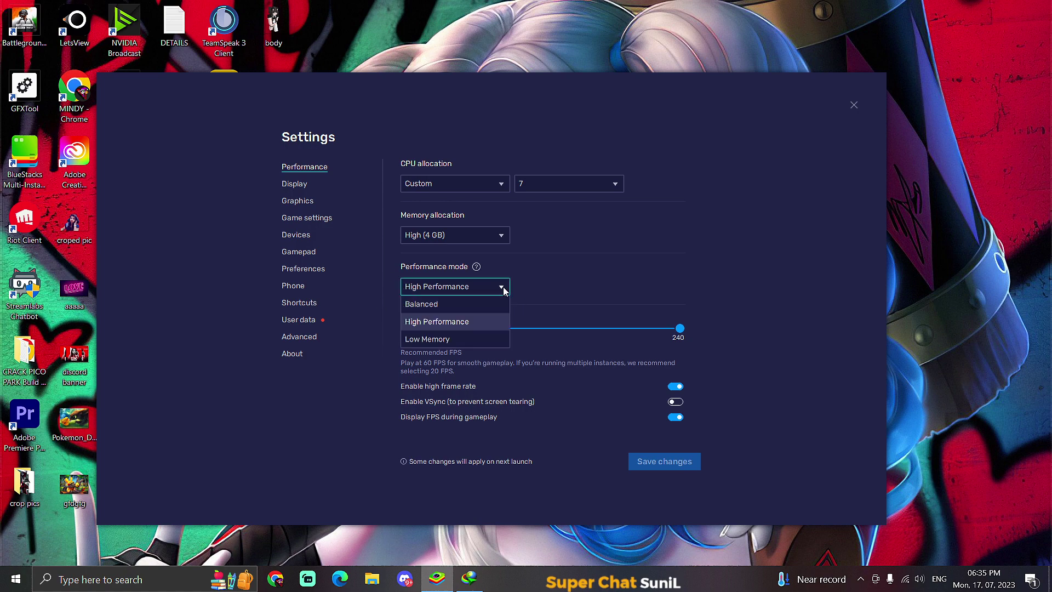
click(503, 287)
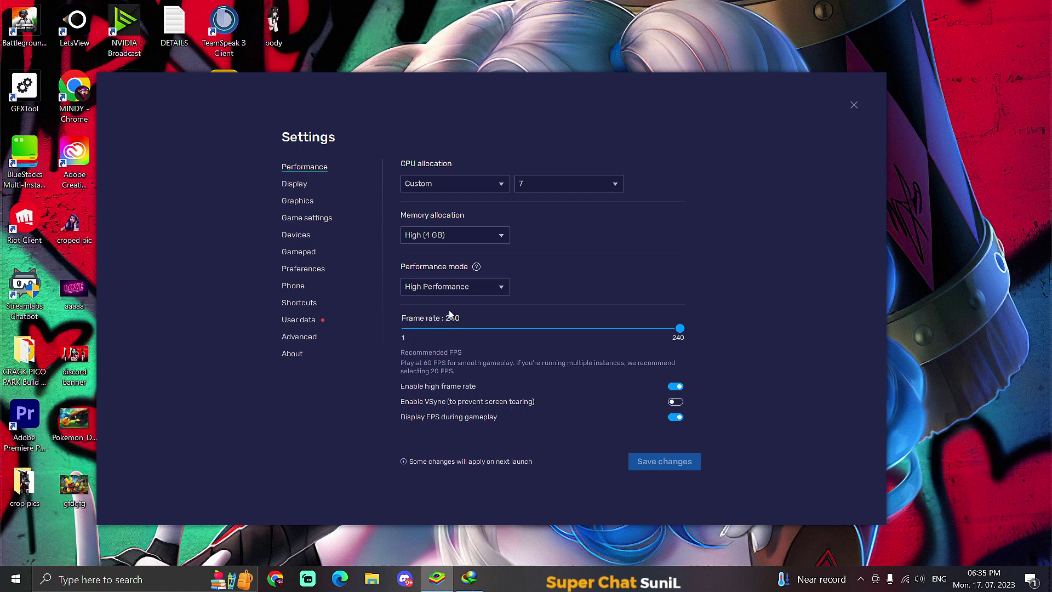
Switch high frame rate off and on again with the frame rate at 240, and do the same for the FPS display.
click(675, 402)
click(674, 386)
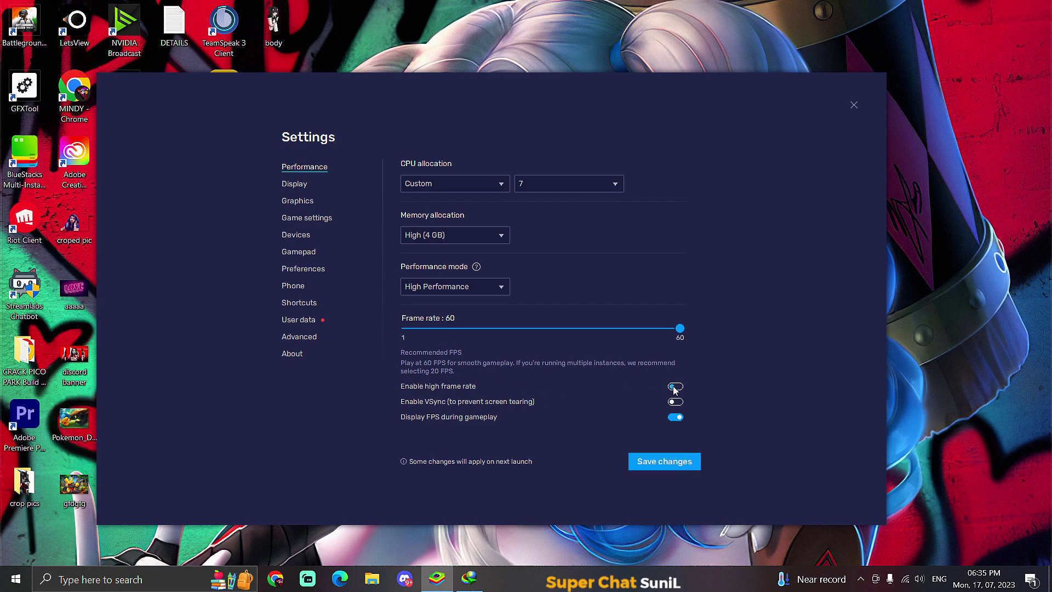
click(674, 387)
drag(475, 333, 708, 324)
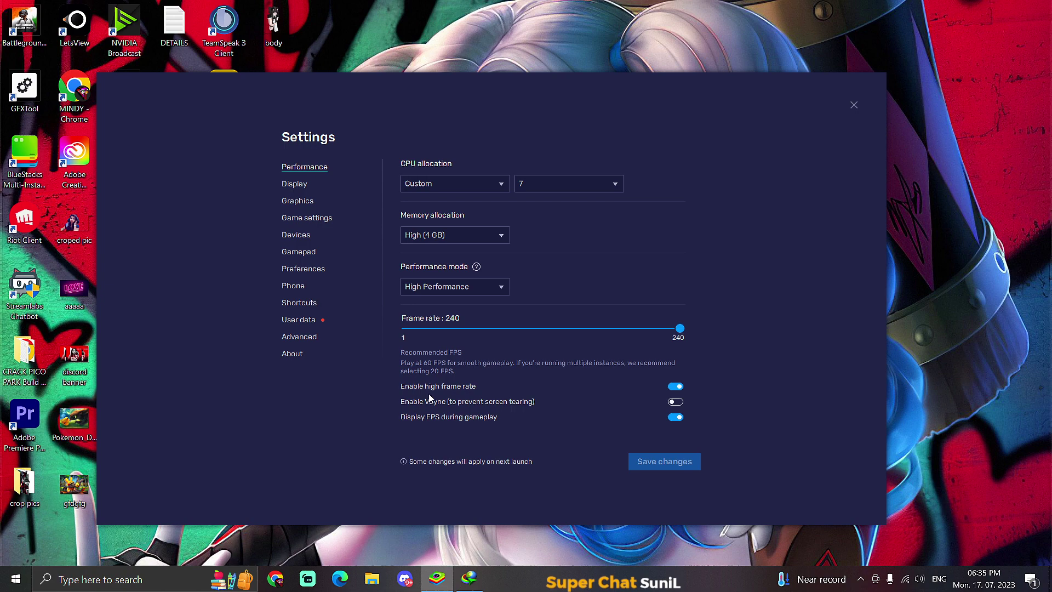
click(672, 418)
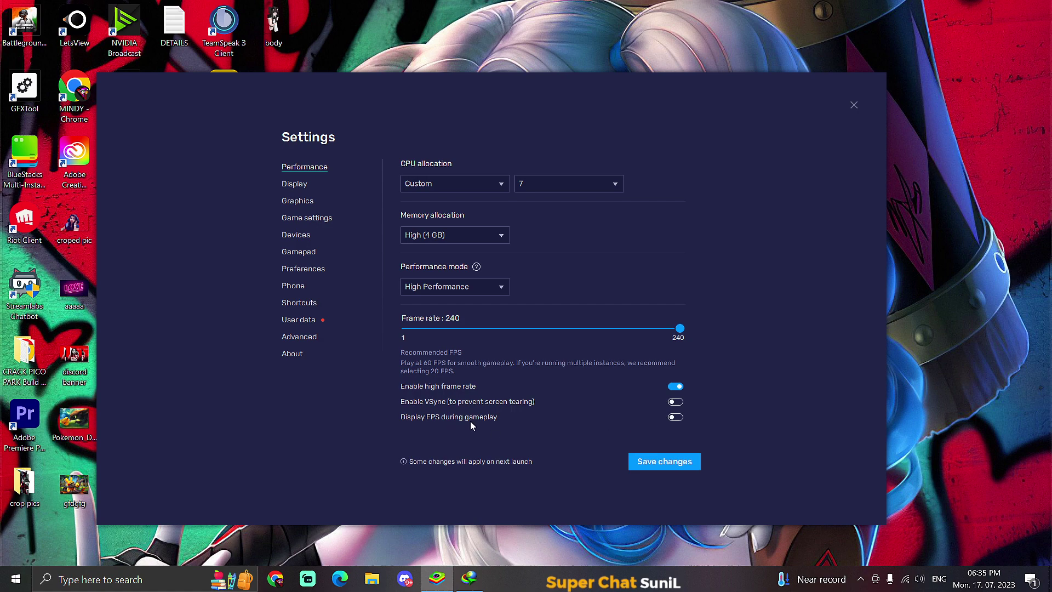
click(677, 418)
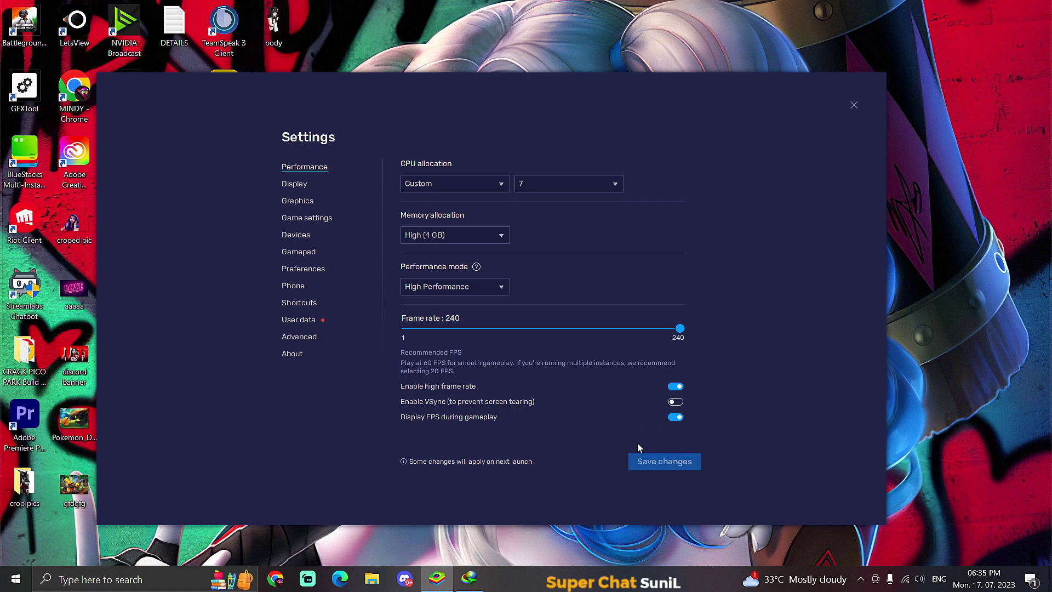
Examine the display settings for resolution, pixel density, mouse cursor style and interface scaling.
click(294, 184)
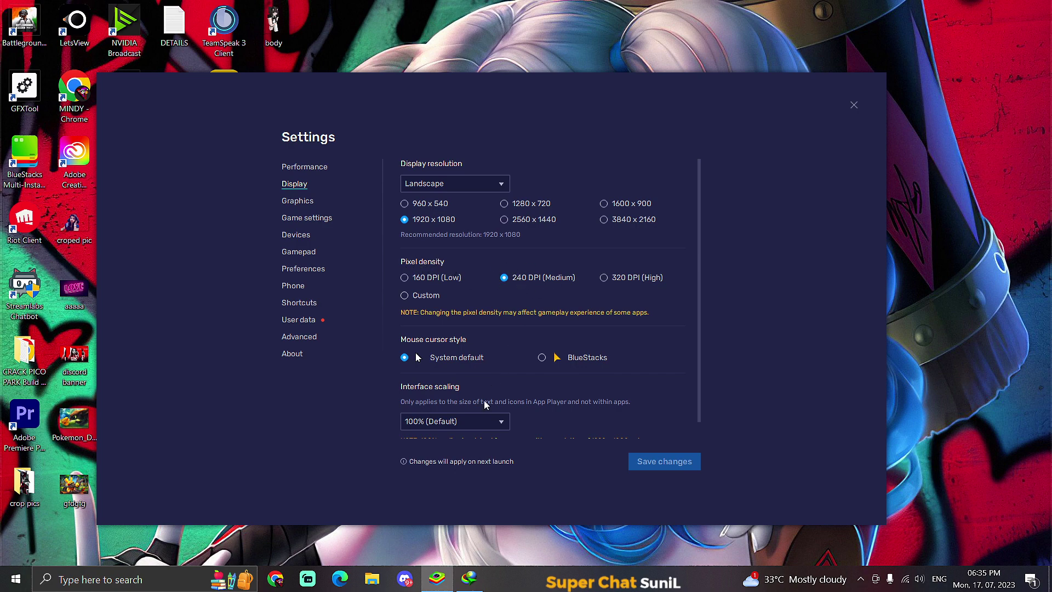
scroll(548, 364, down, 1)
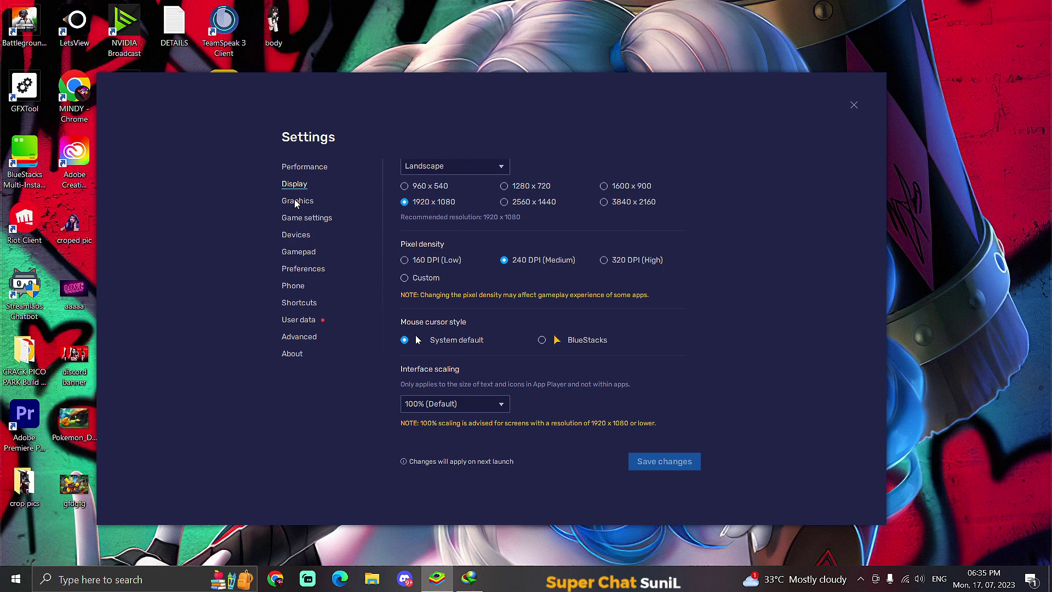
In the graphics settings, choose DirectX as the interface renderer and Hardware decoding for ASTC textures.
click(295, 203)
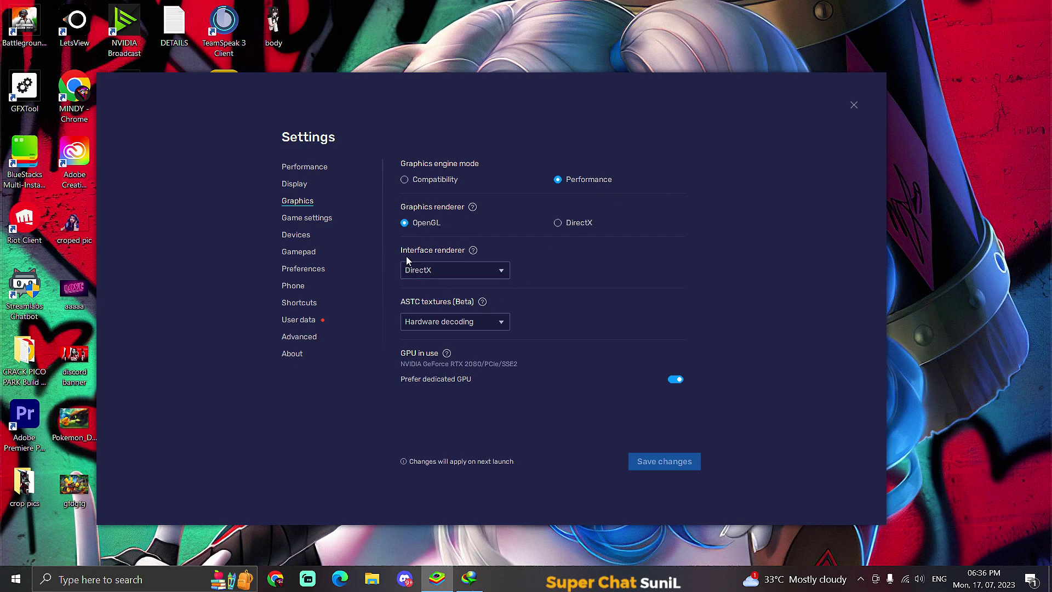
click(492, 271)
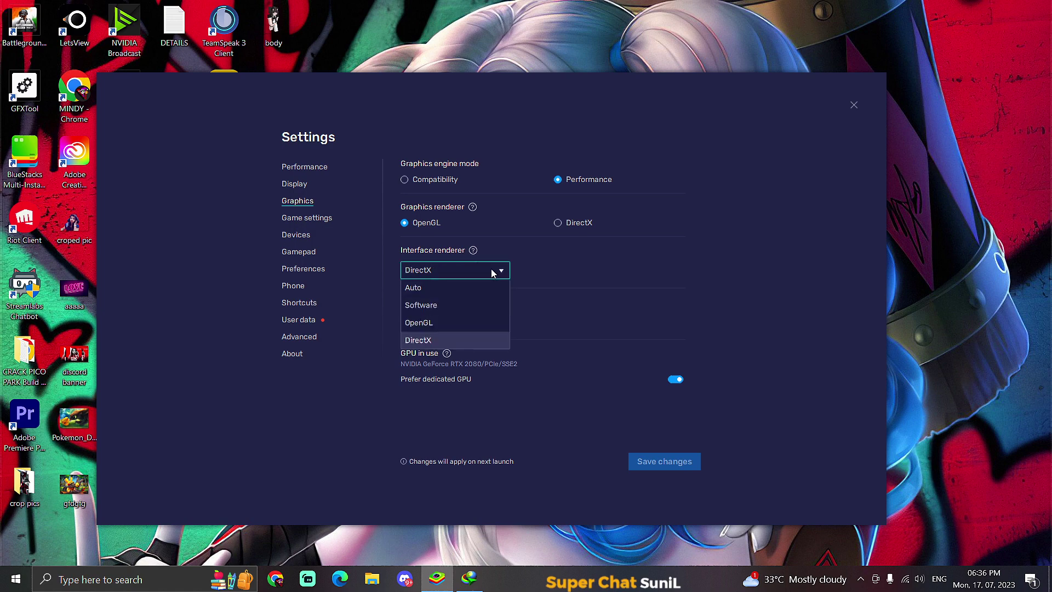
click(445, 341)
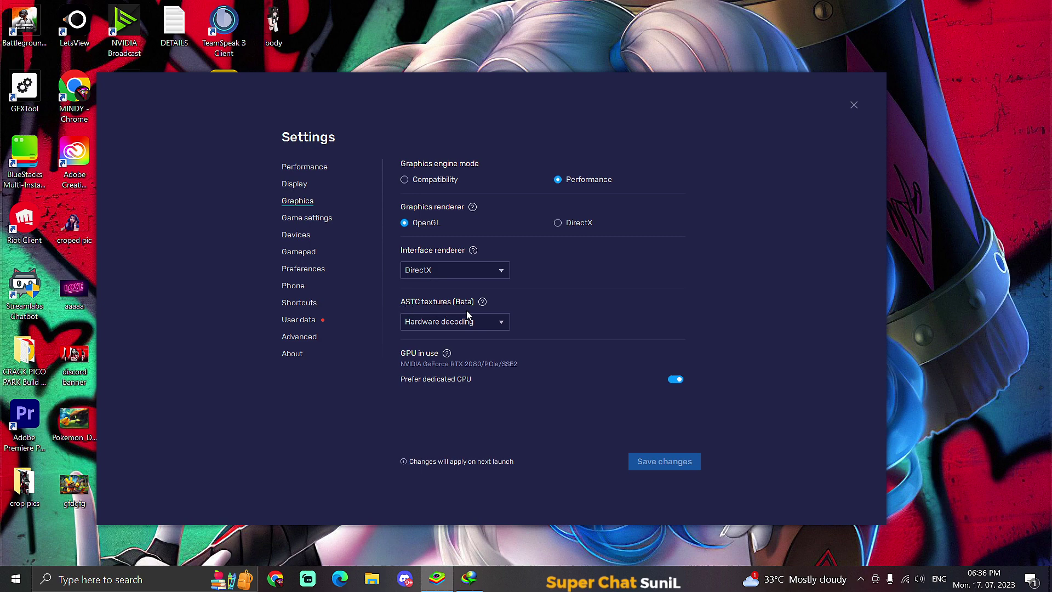
click(501, 322)
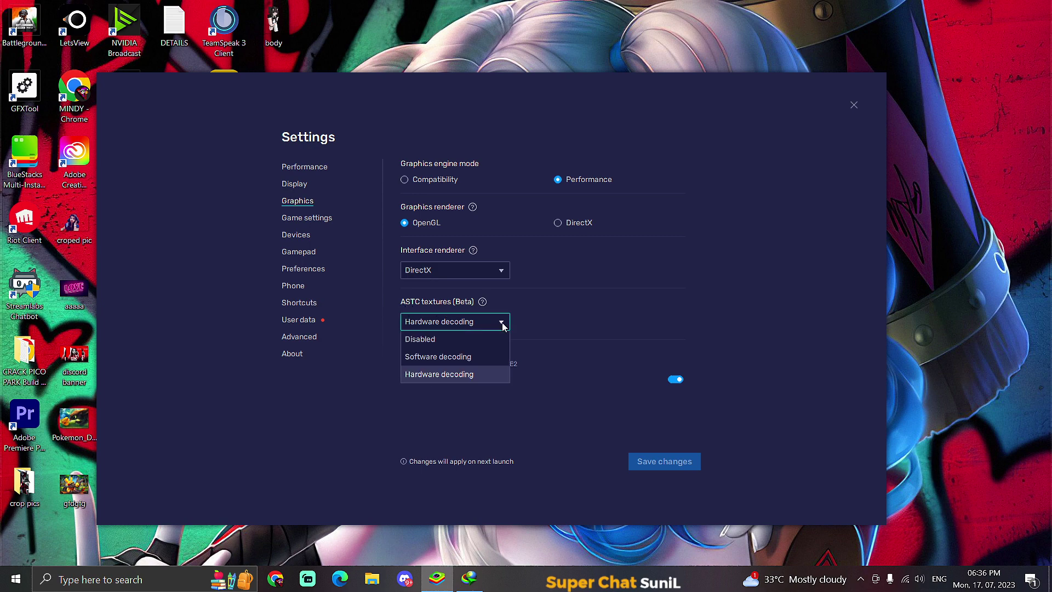
click(458, 375)
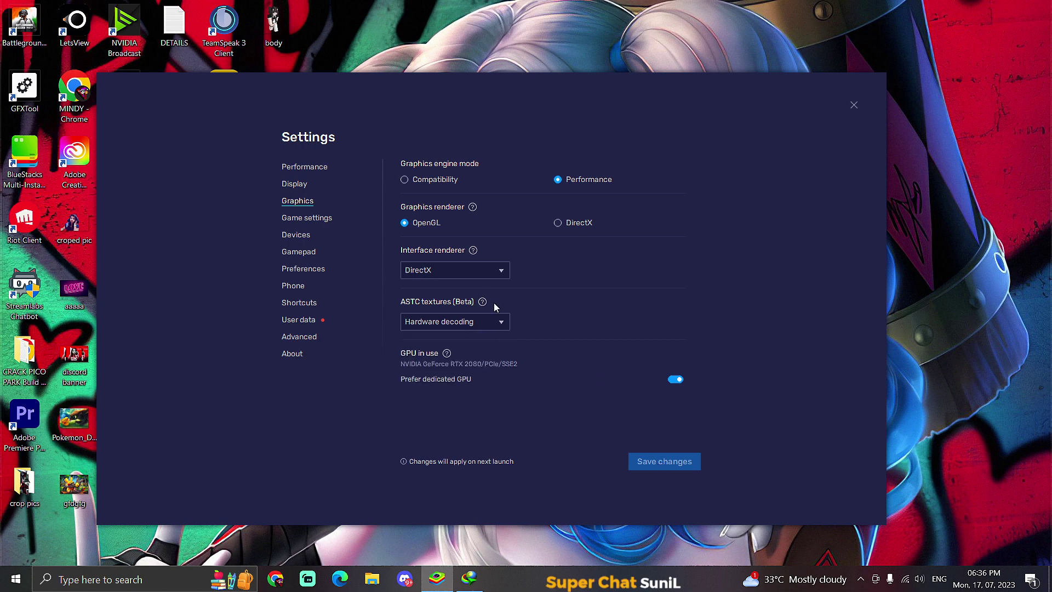
Look through the game launch, audio and camera device, and gamepad settings.
click(307, 219)
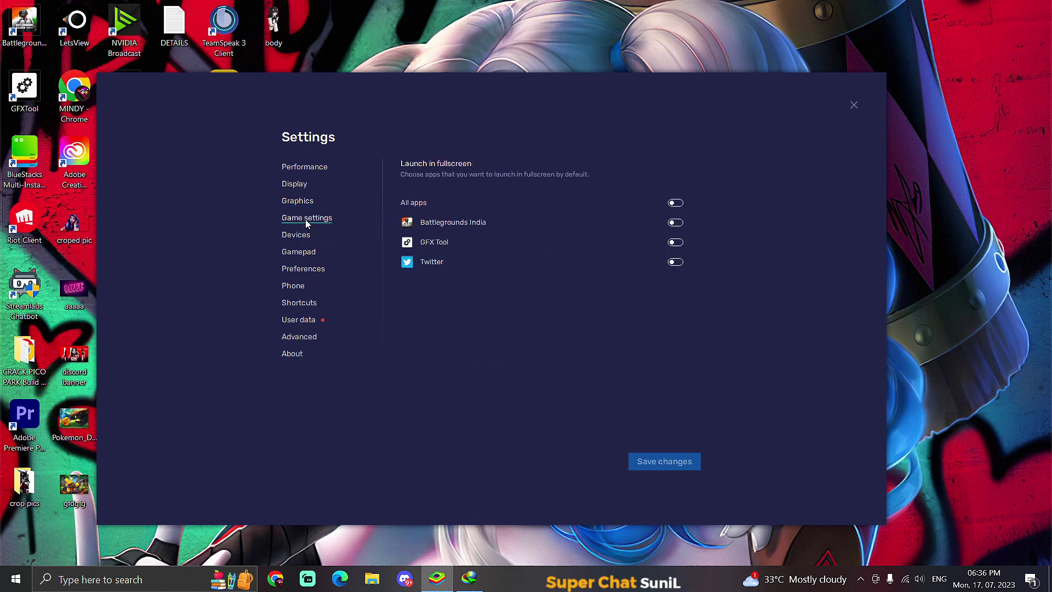
click(298, 238)
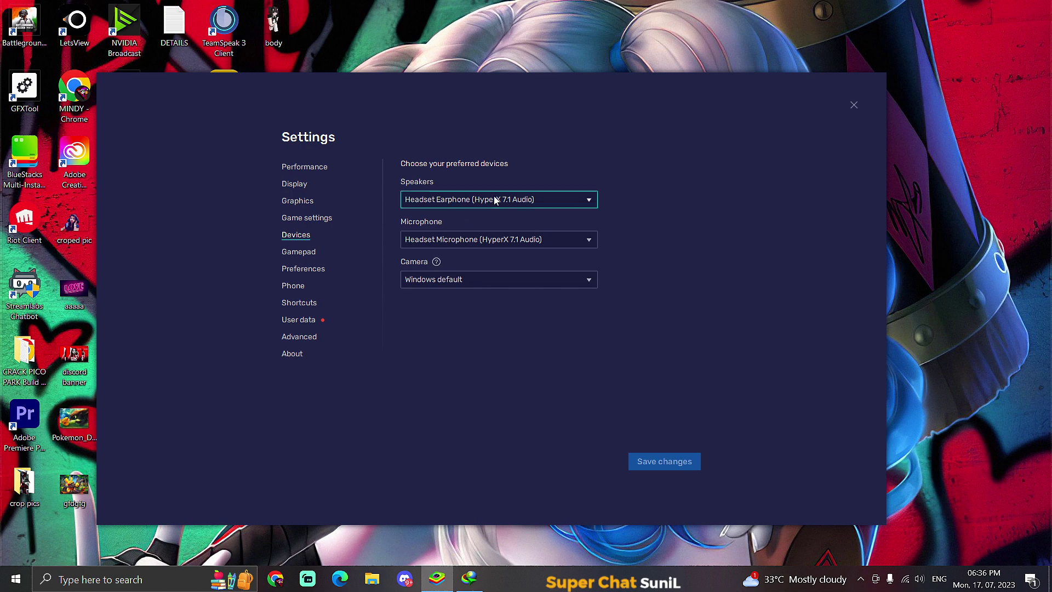
click(298, 251)
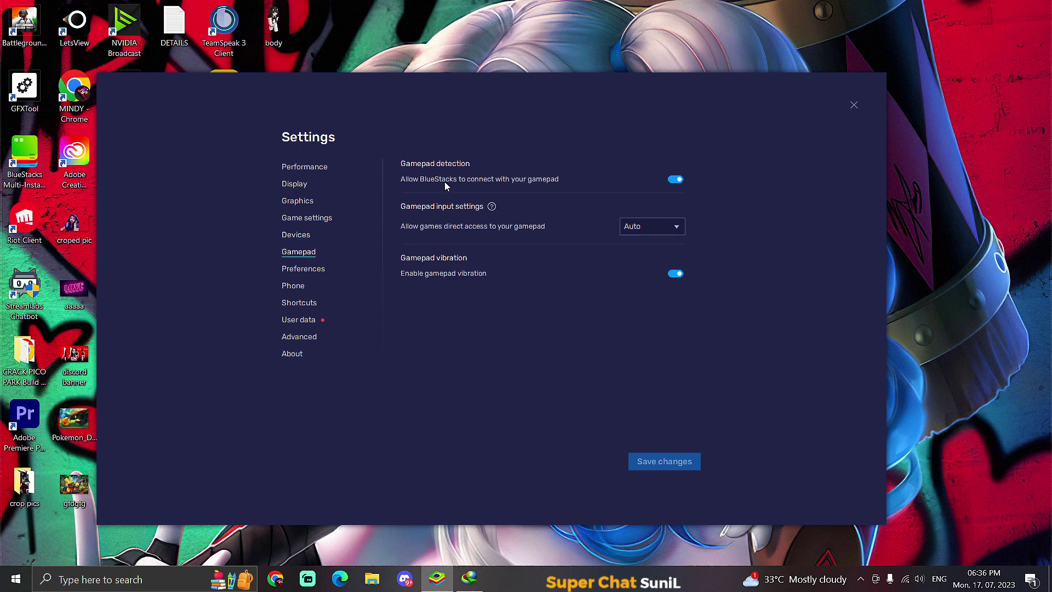
Review the preferences, the custom device profile fields and the available network providers in the phone settings.
click(290, 270)
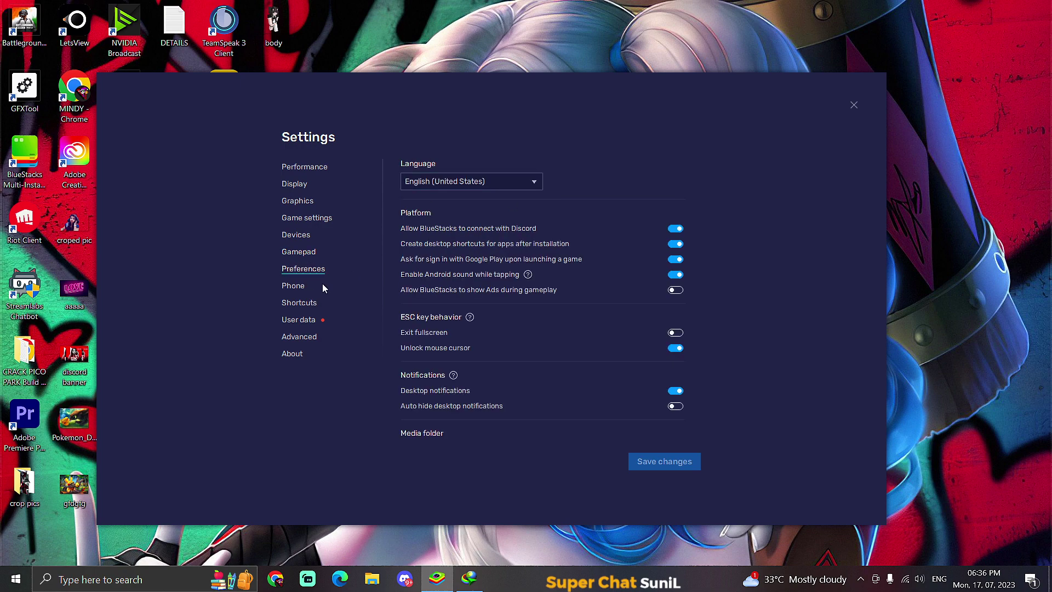
click(289, 288)
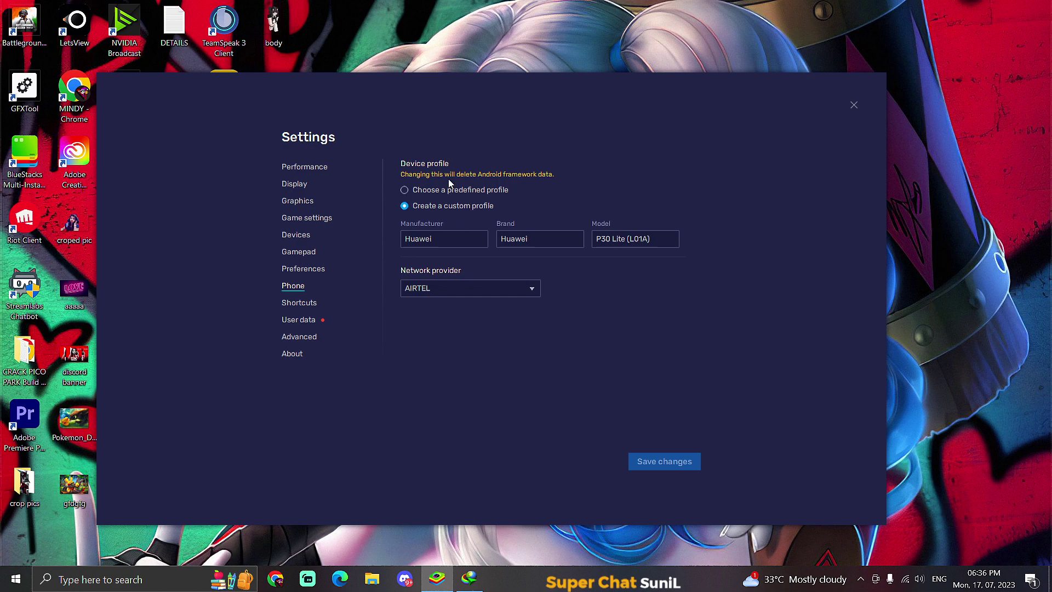
click(444, 242)
click(533, 291)
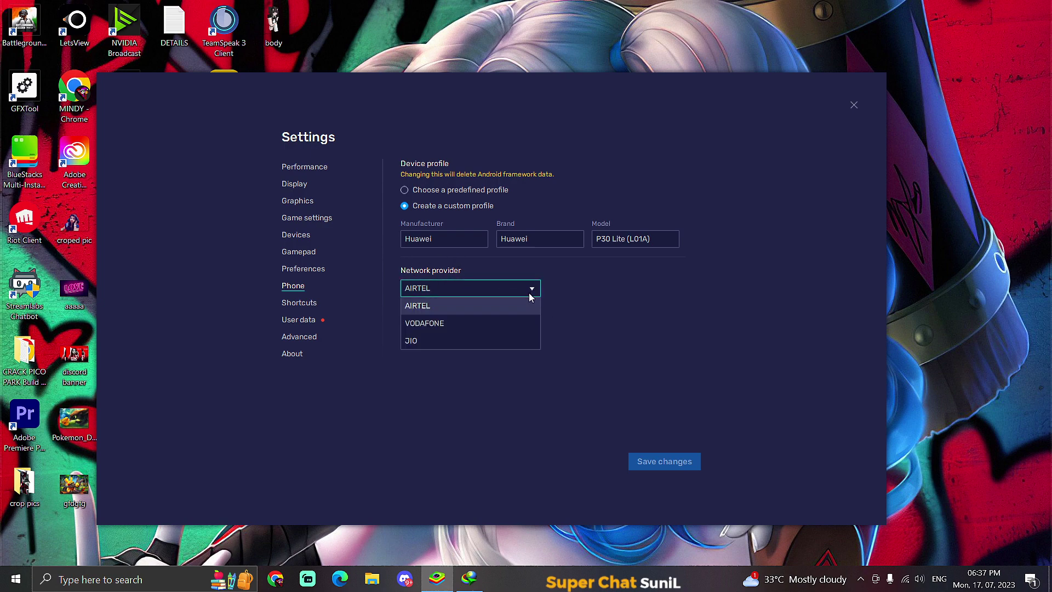
click(530, 294)
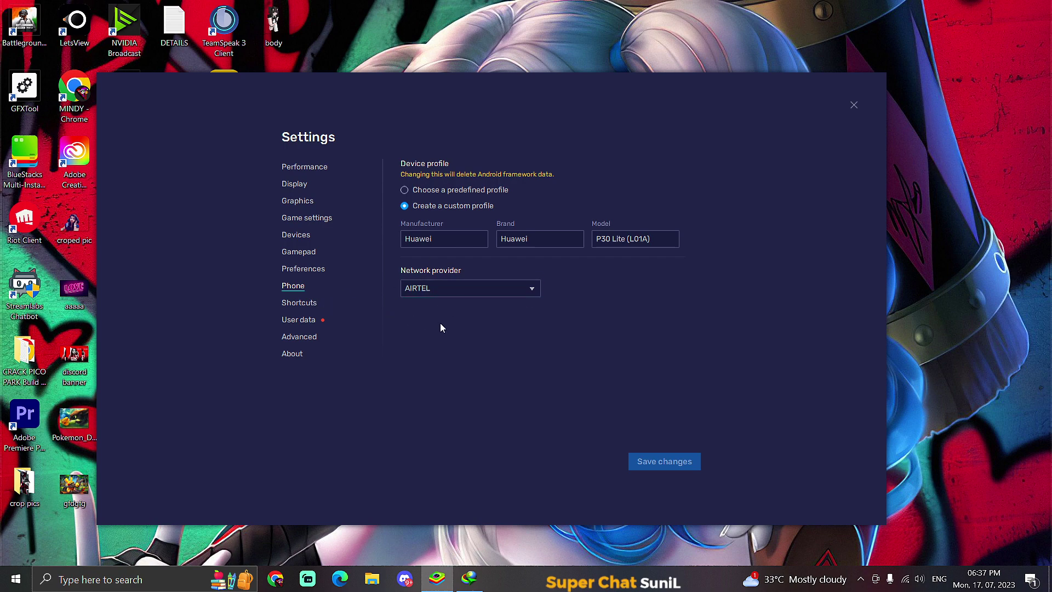
Look through the shortcuts, user data and About pages, and close the settings.
click(301, 304)
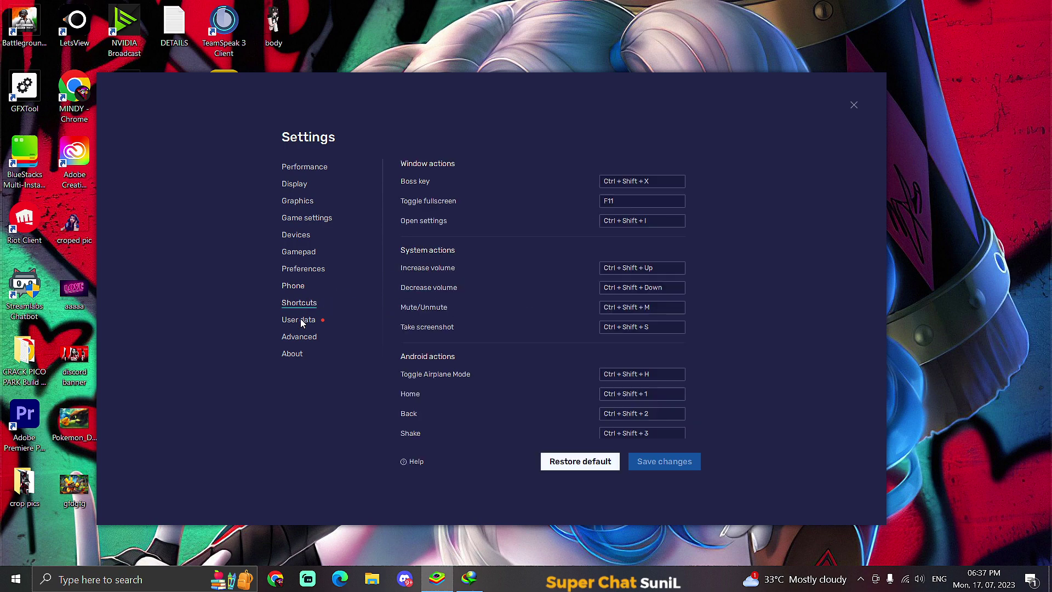
click(300, 321)
click(291, 353)
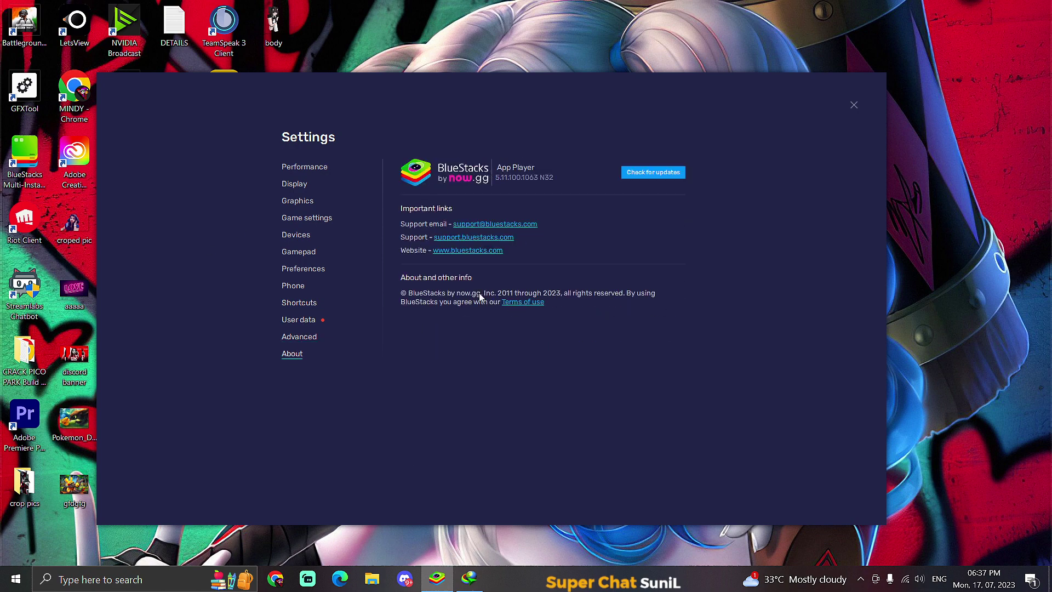
click(853, 105)
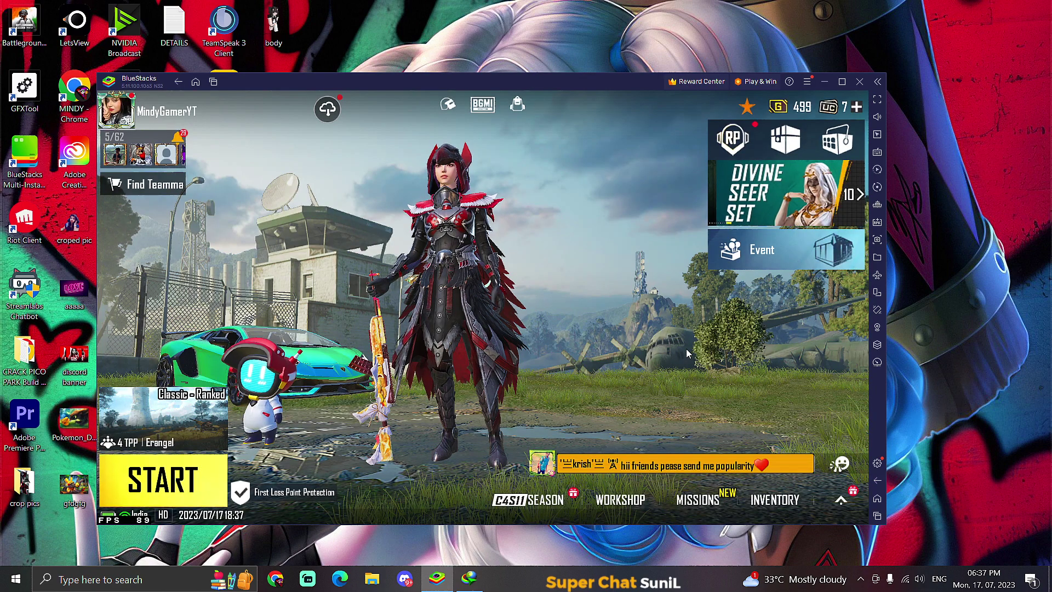
Return to the BlueStacks home screen and switch the emulator to full screen.
click(878, 496)
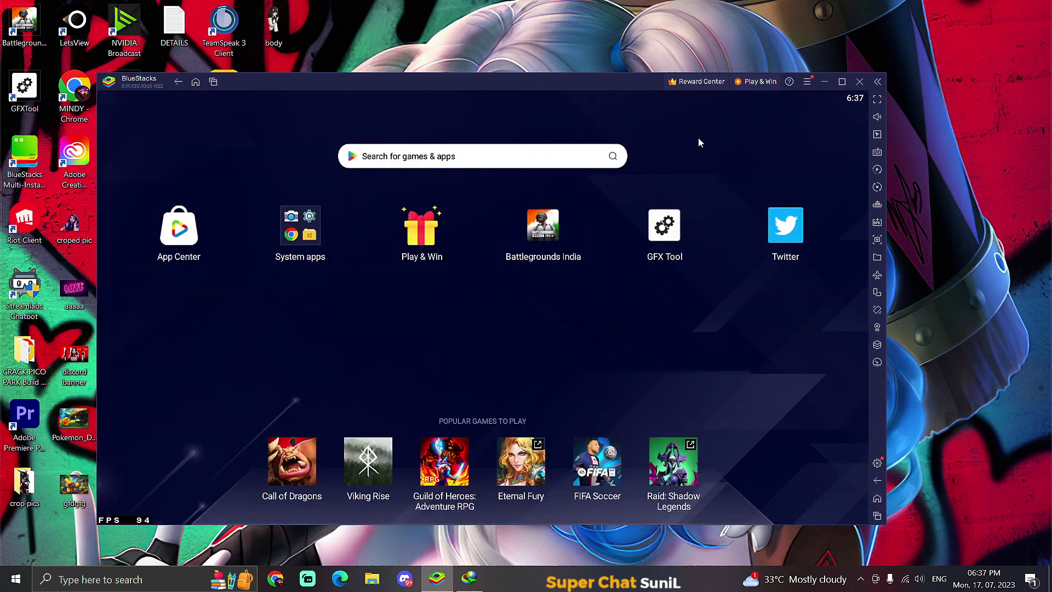
click(877, 100)
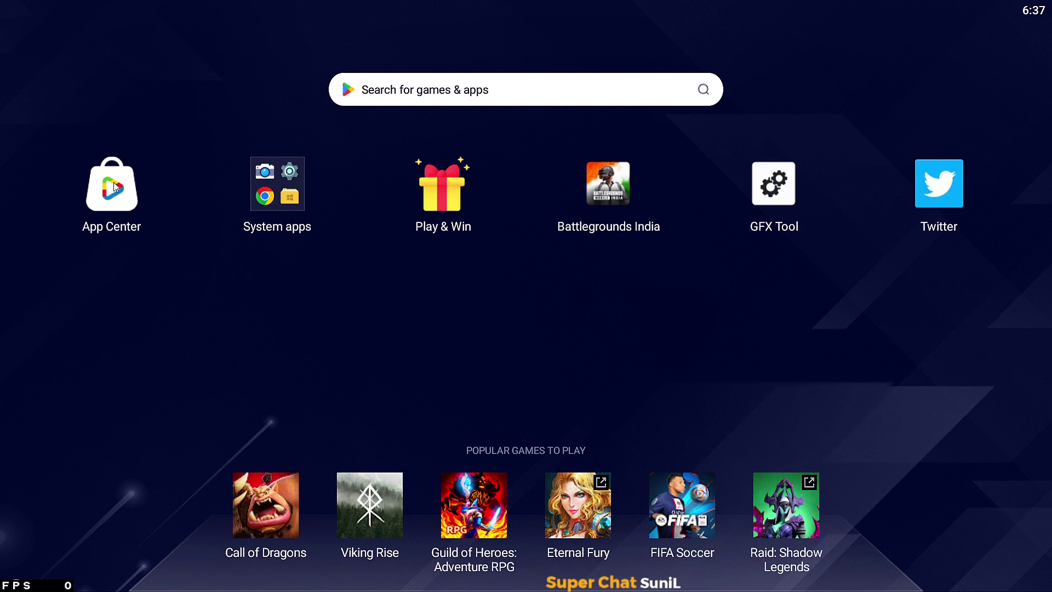
Open the Play Store from the system apps and close the Play Protect notice.
click(274, 187)
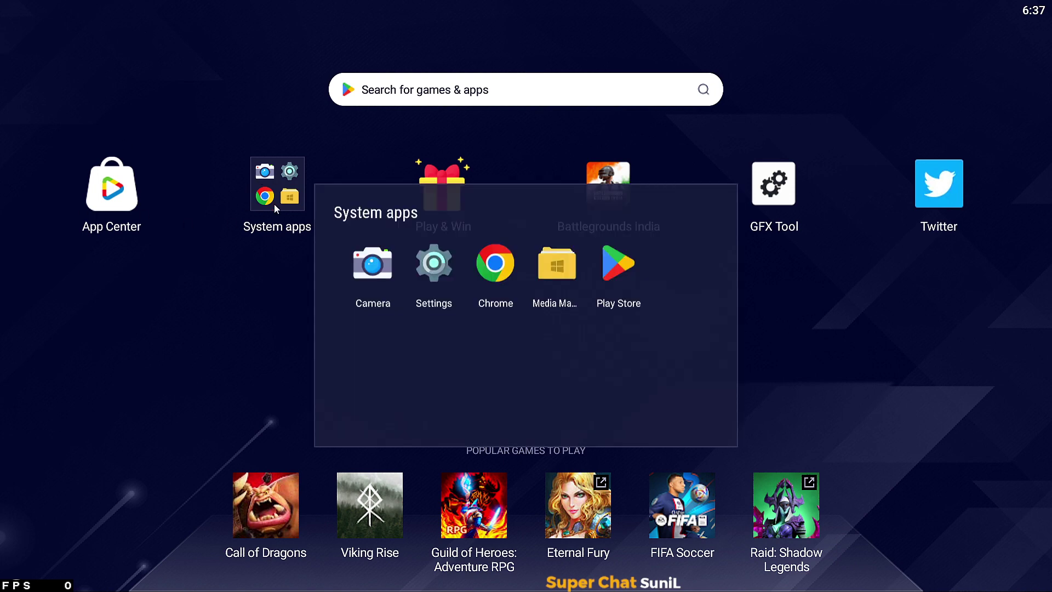
click(622, 258)
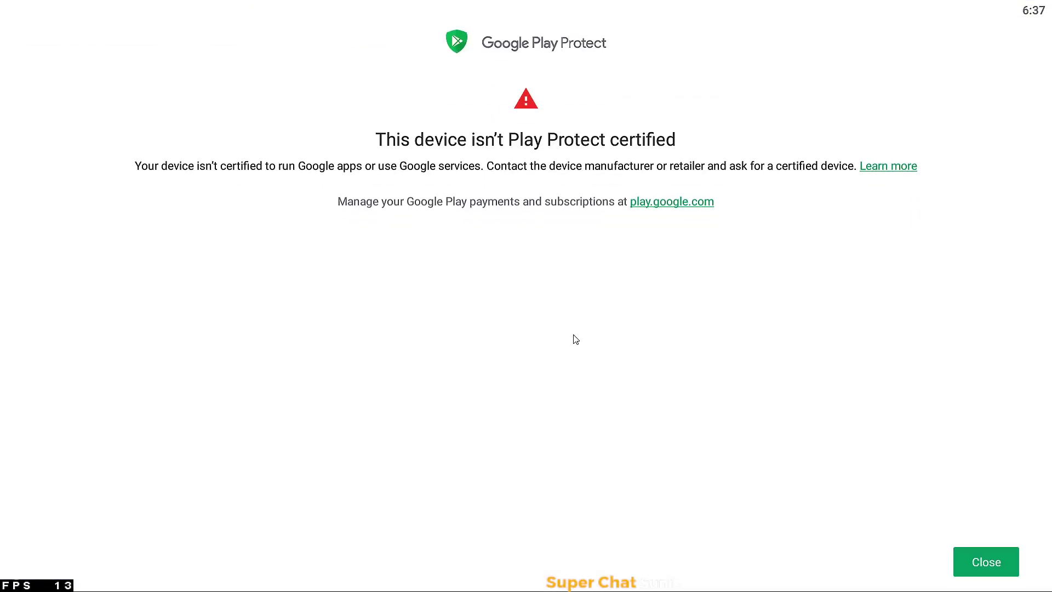
click(969, 556)
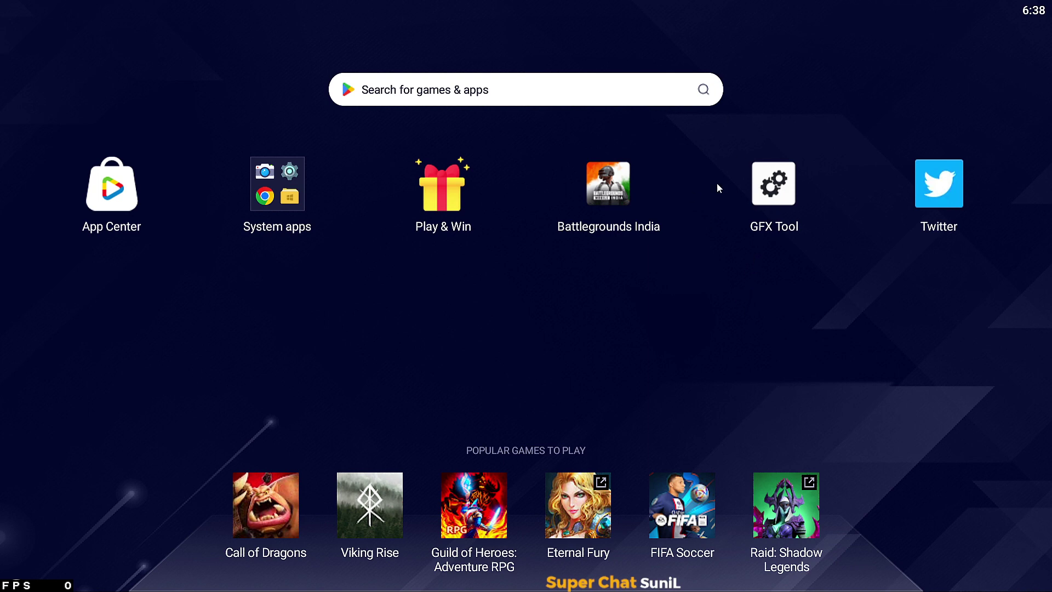
Open GFX Tool and select BGMI (INDIA) as the game version, dismissing the advertisement.
click(765, 192)
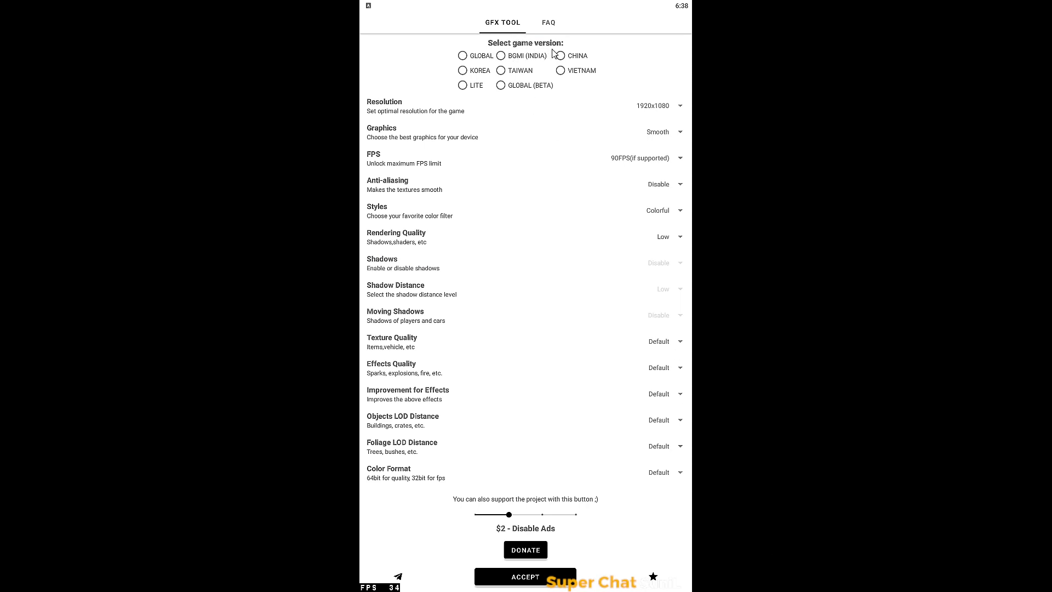
click(502, 57)
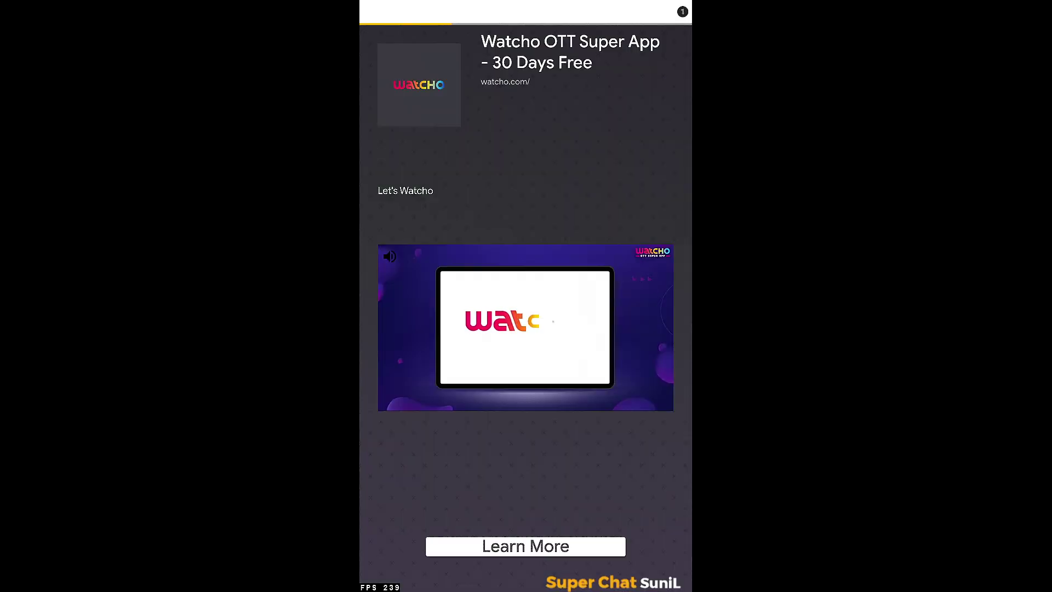
click(682, 12)
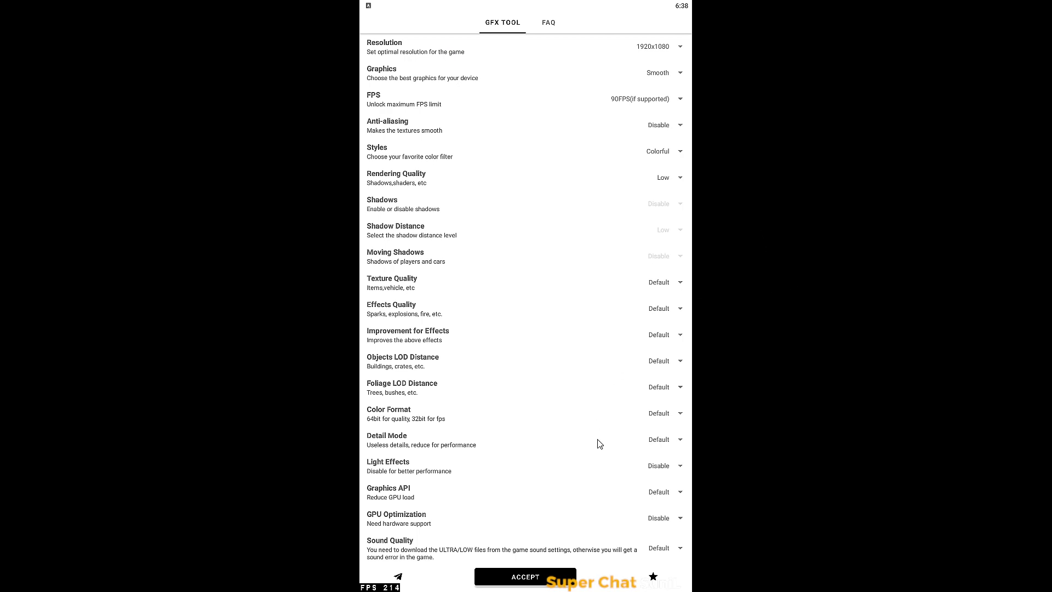
Set the game resolution to 1920x1080 and the graphics to Smooth in GFX Tool.
click(663, 48)
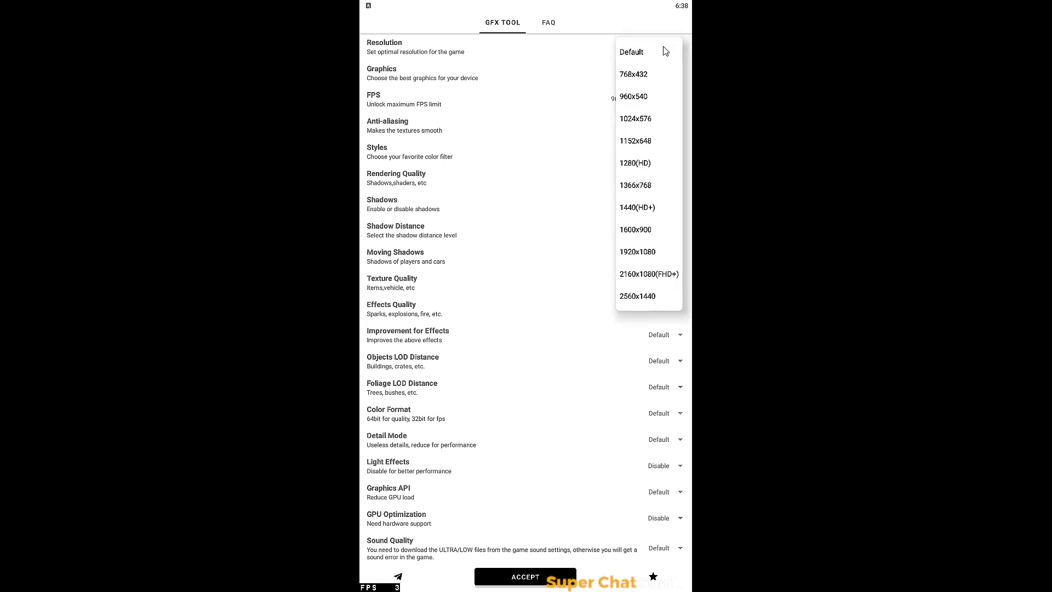
click(642, 254)
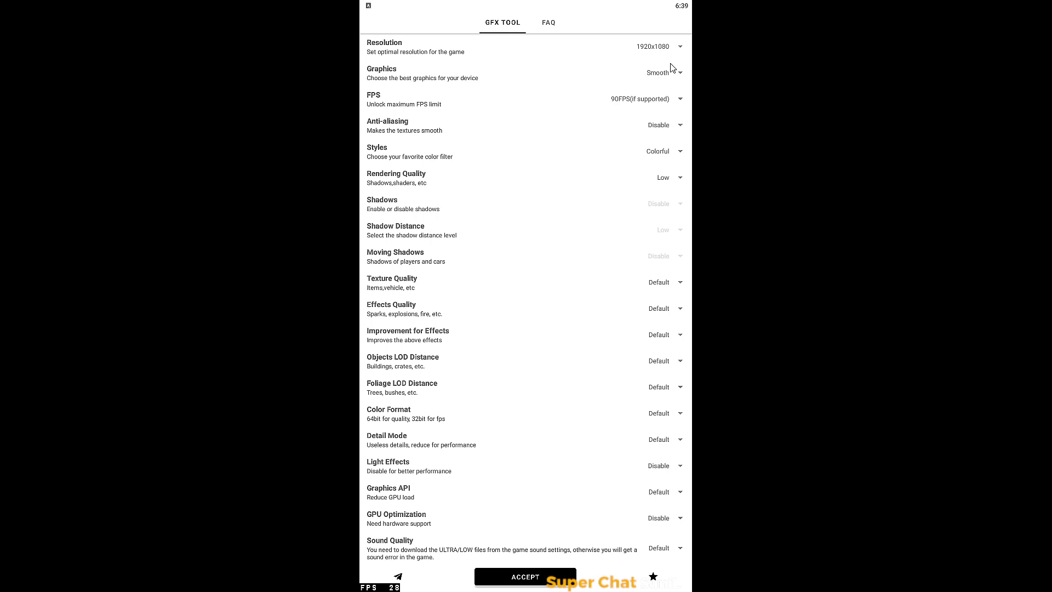
click(682, 80)
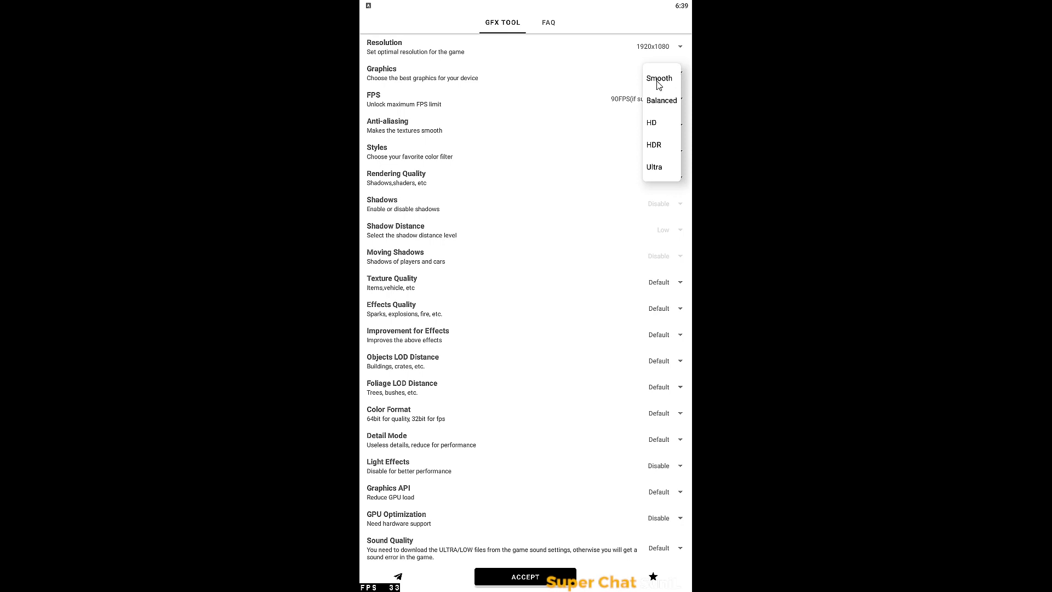
click(661, 83)
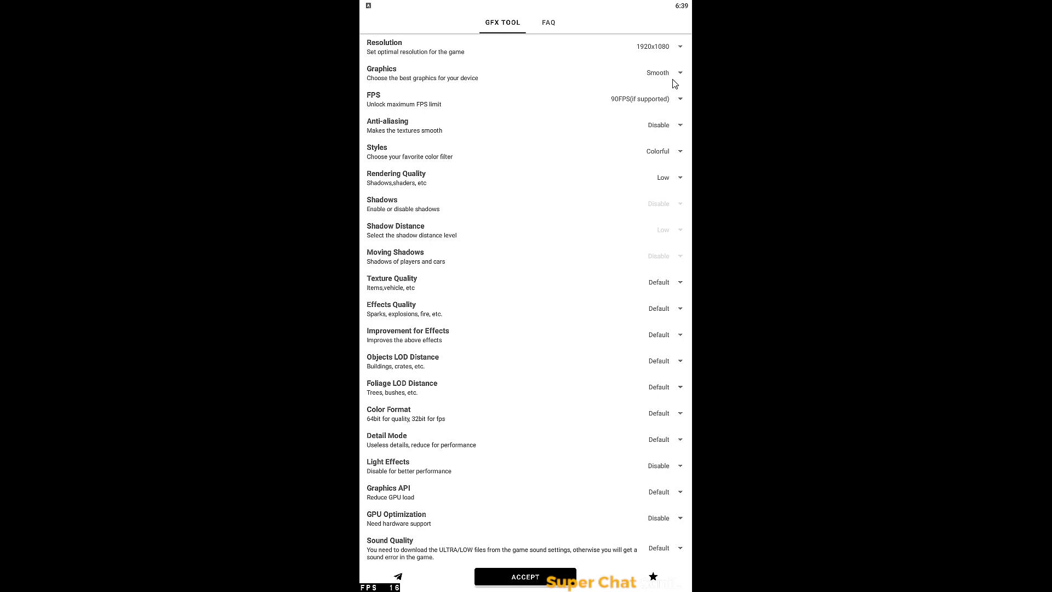
click(665, 75)
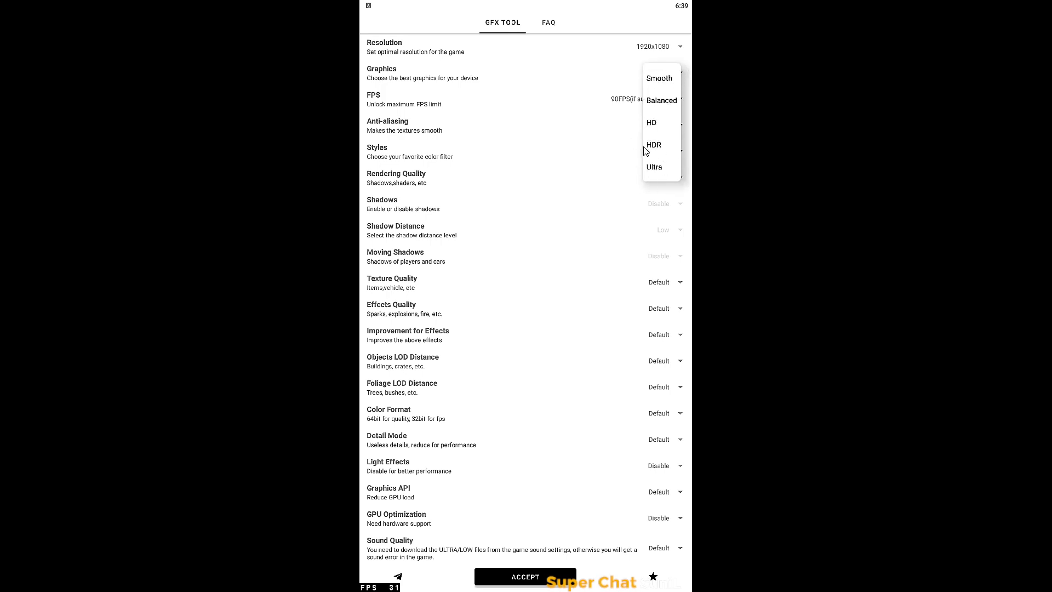
click(673, 78)
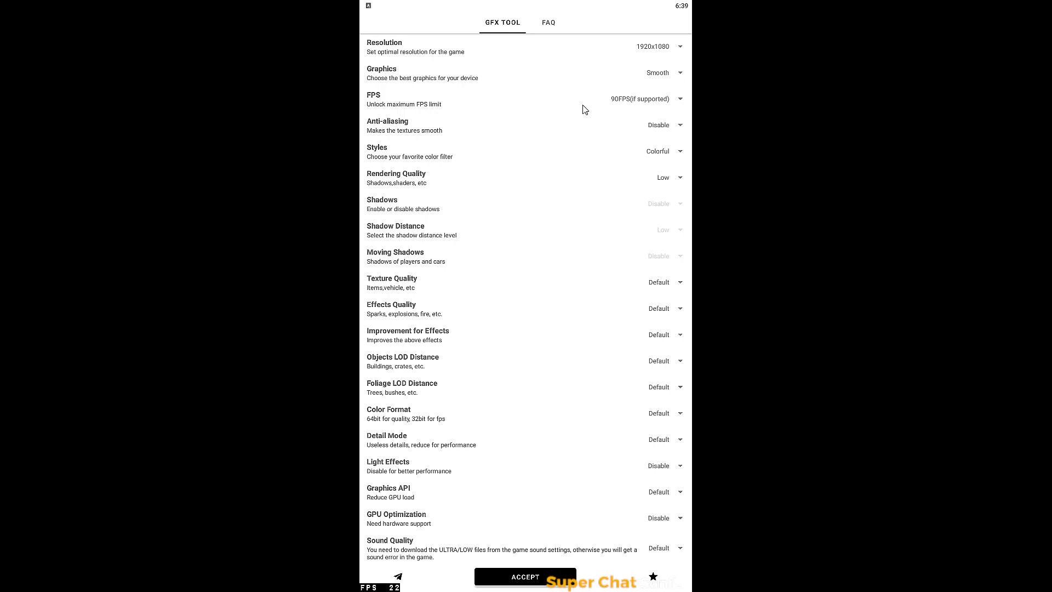
Set the FPS to 90FPS(if supported), the style to Colorful and the rendering quality to Low.
click(681, 106)
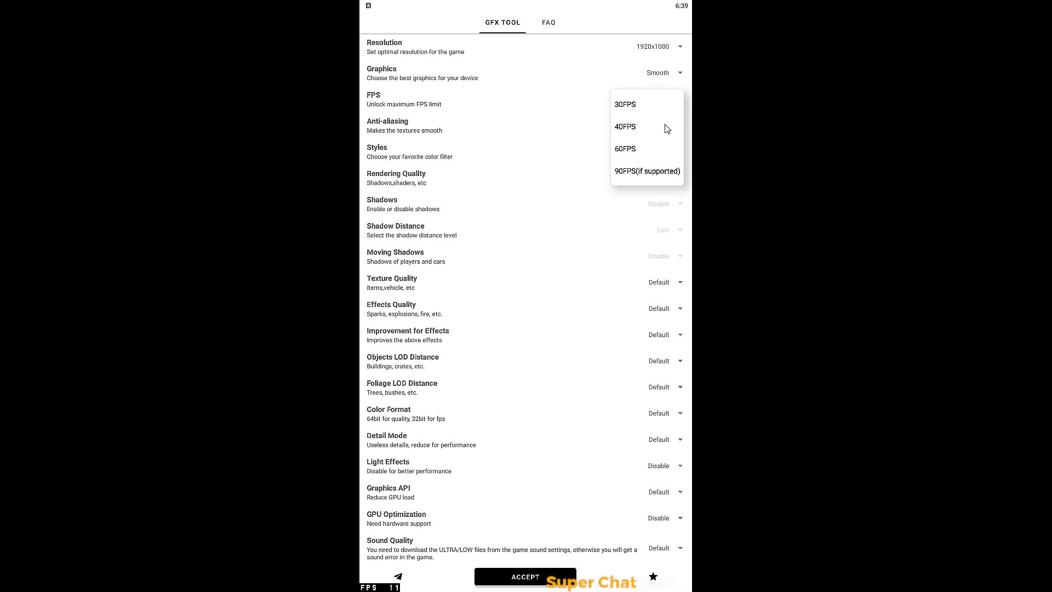
click(647, 171)
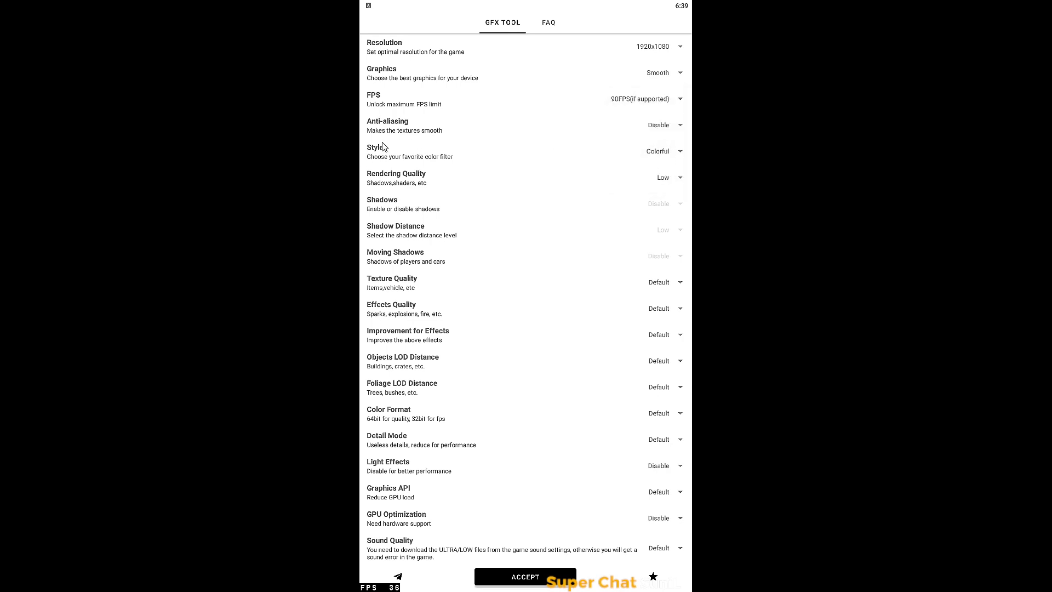
click(681, 152)
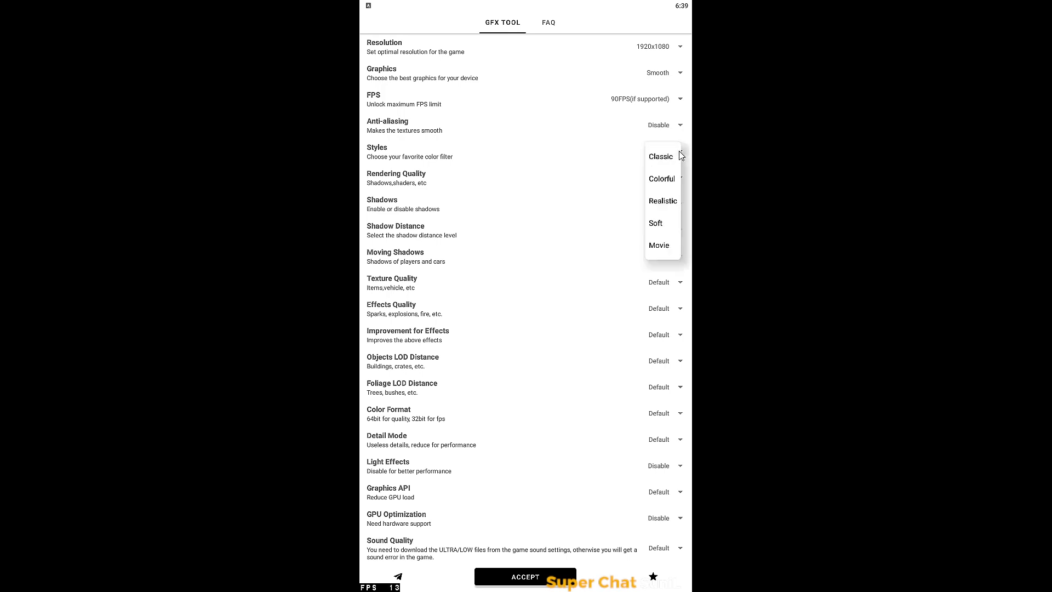
click(667, 184)
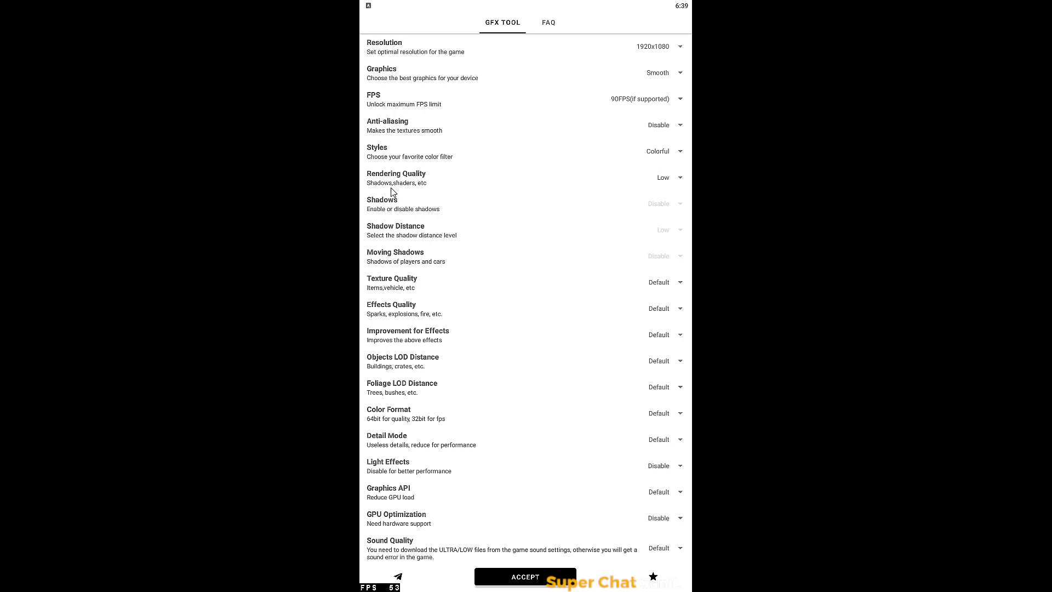
click(681, 178)
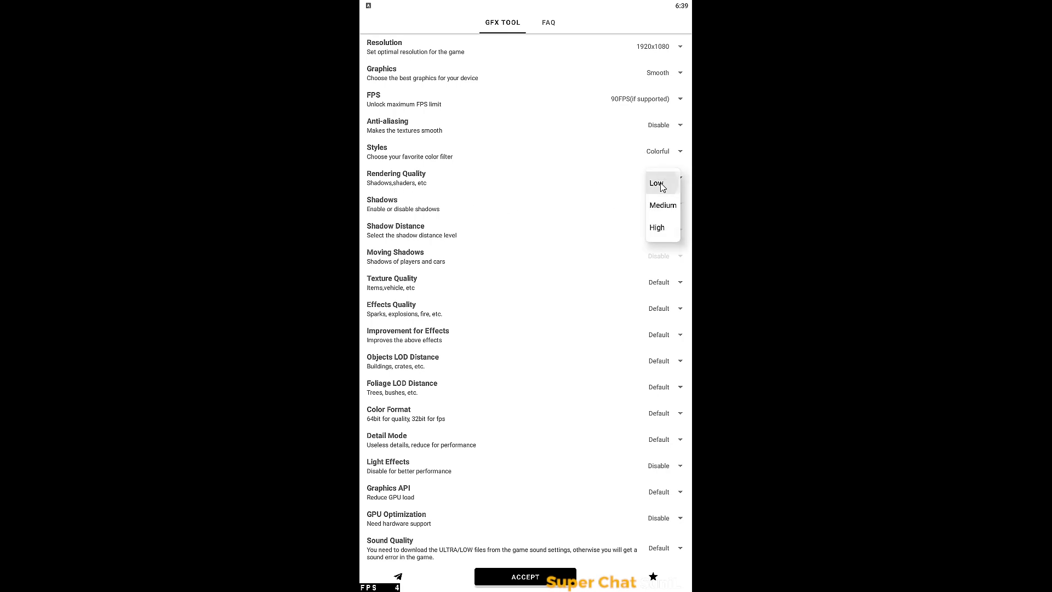
click(657, 184)
Set Save Controls to Enable and accept the GFX Tool configuration, dismissing the advertisement.
scroll(619, 419, down, 2)
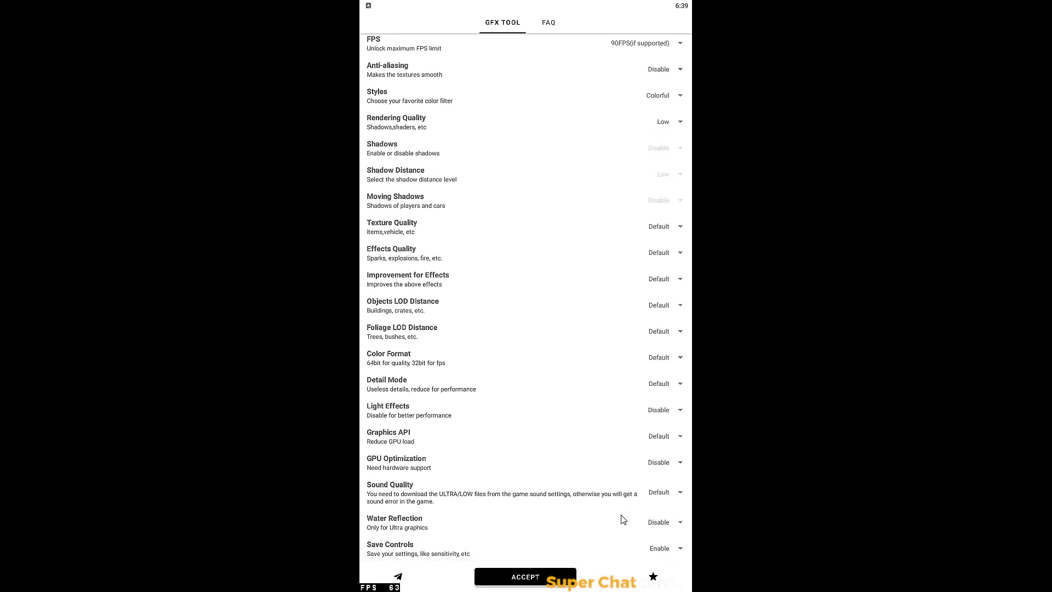
click(680, 552)
click(664, 574)
click(526, 577)
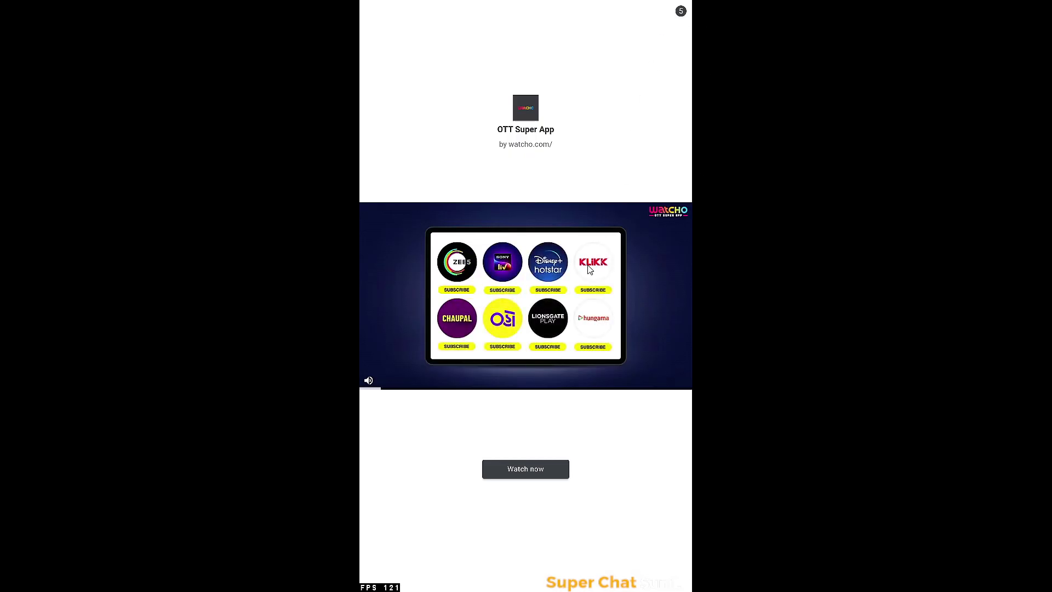
click(680, 12)
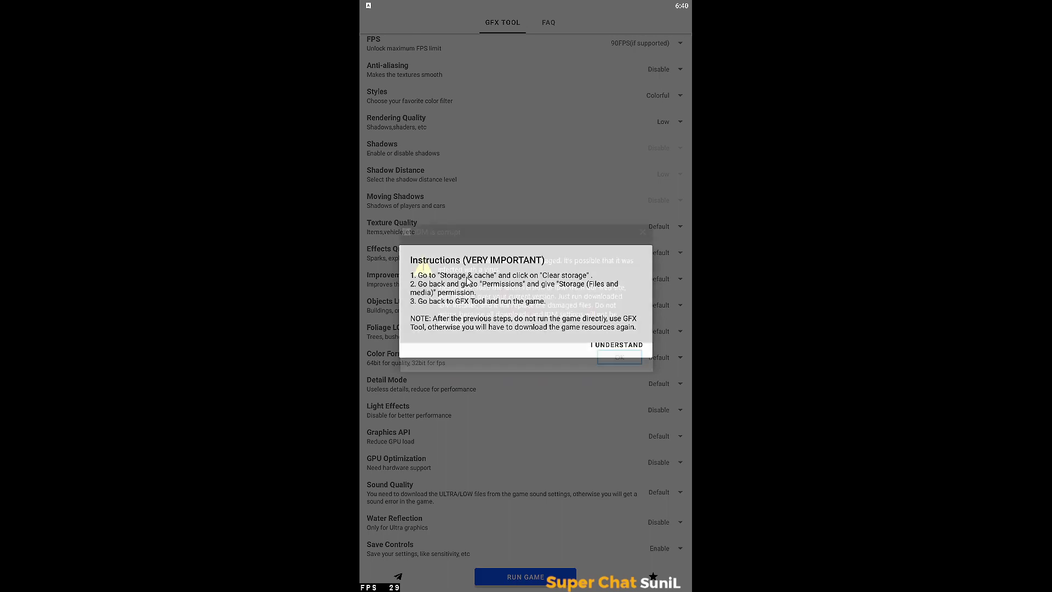
Acknowledge the GFX Tool instructions and review the storage and permissions of Battlegrounds India.
click(647, 232)
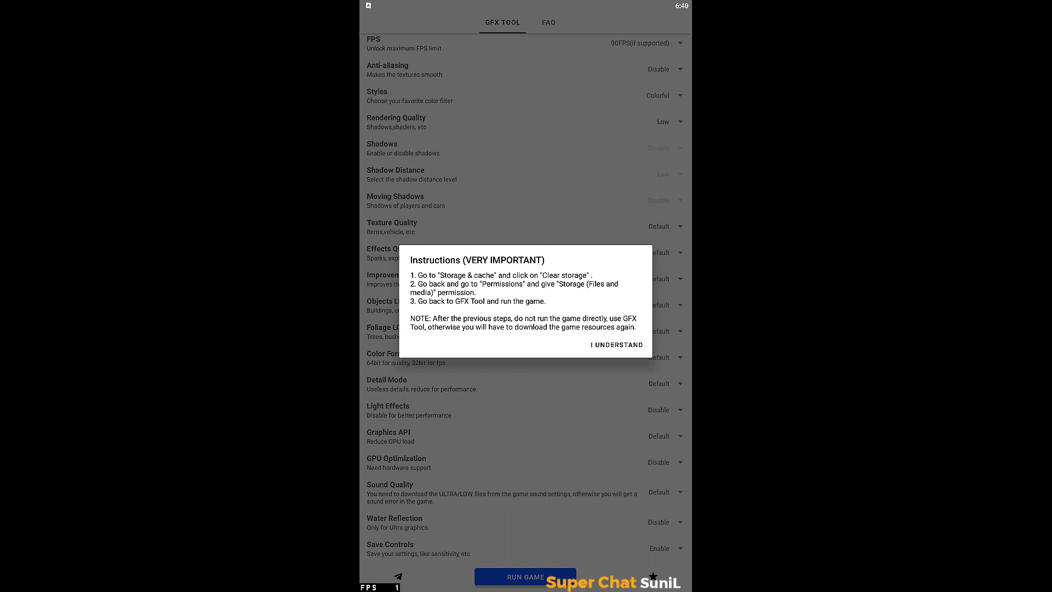
click(615, 345)
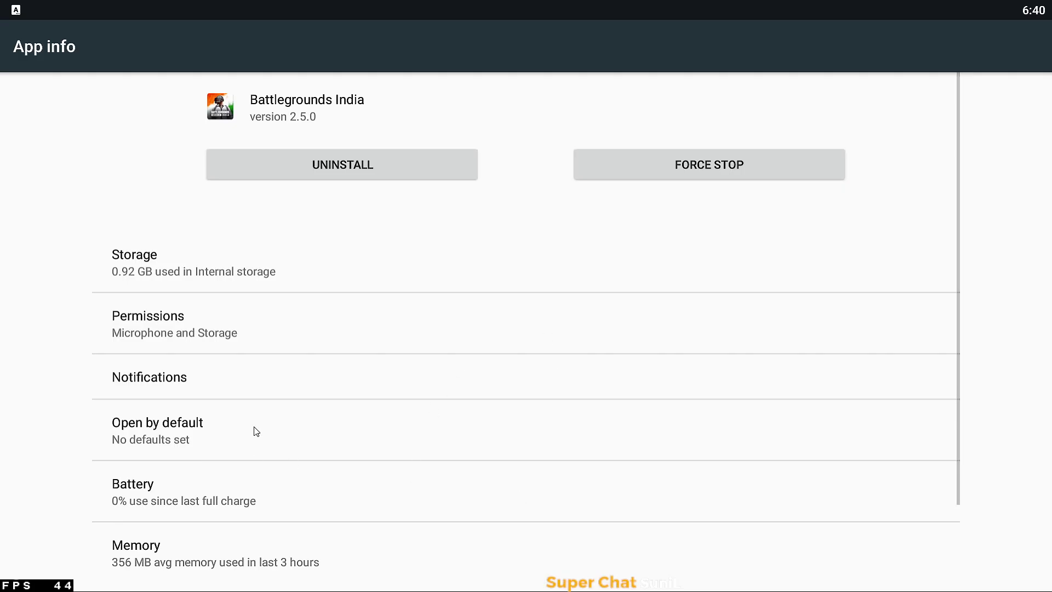
click(173, 267)
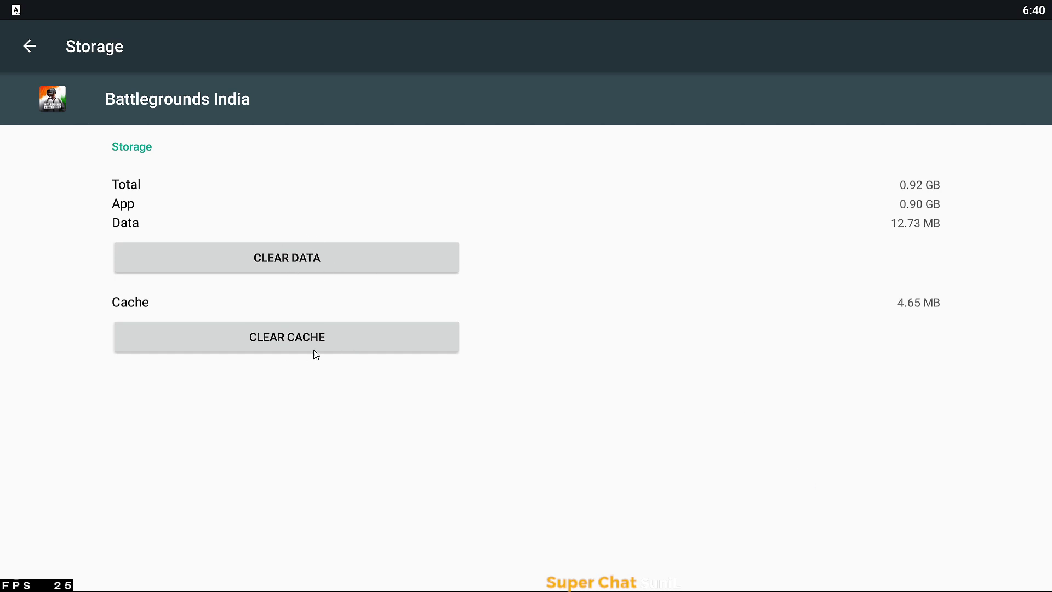
click(25, 45)
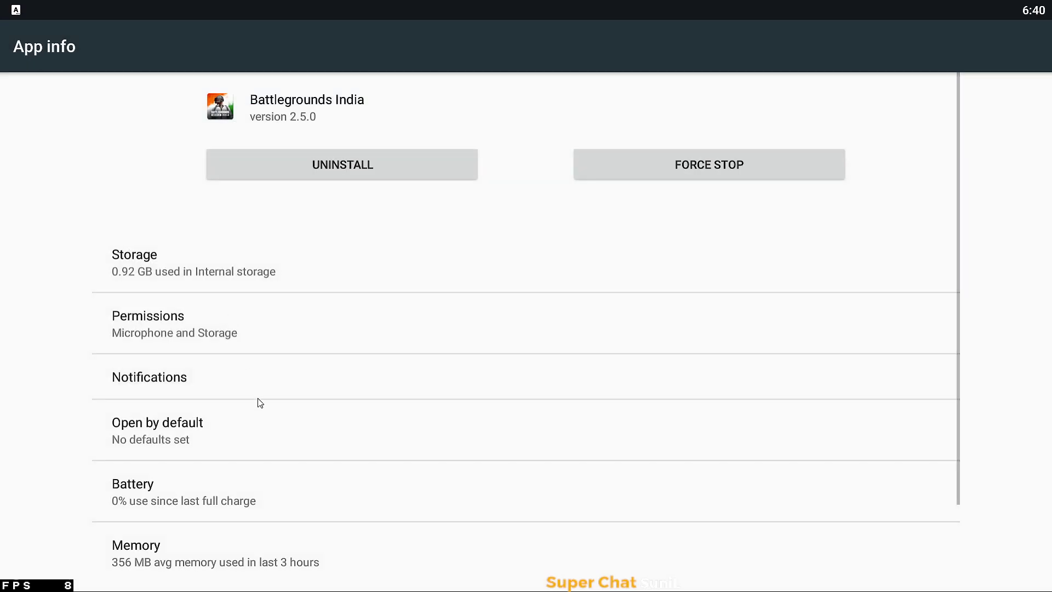
scroll(268, 362, down, 2)
click(163, 255)
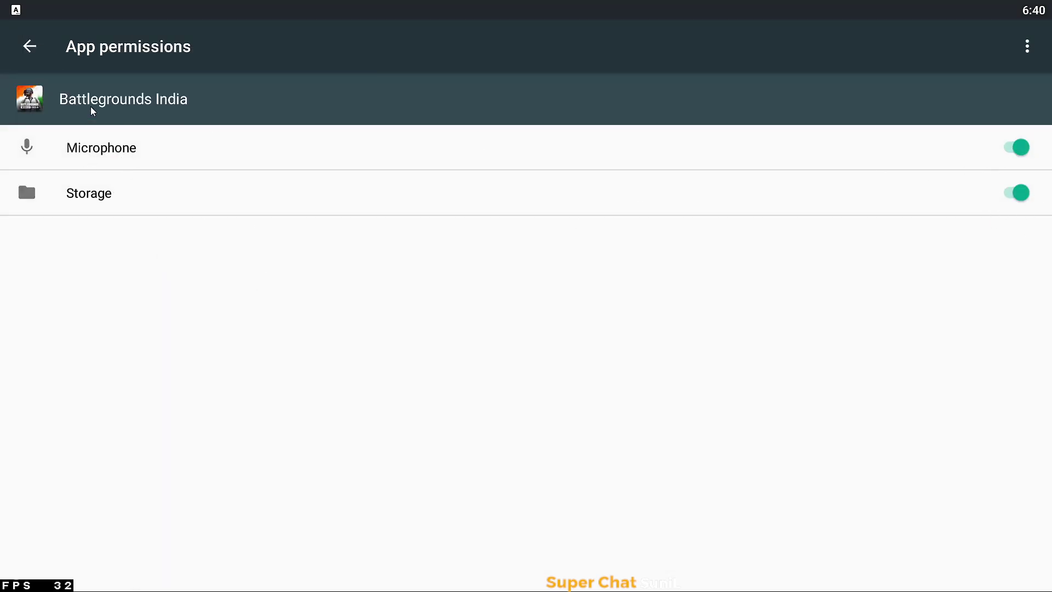
click(27, 47)
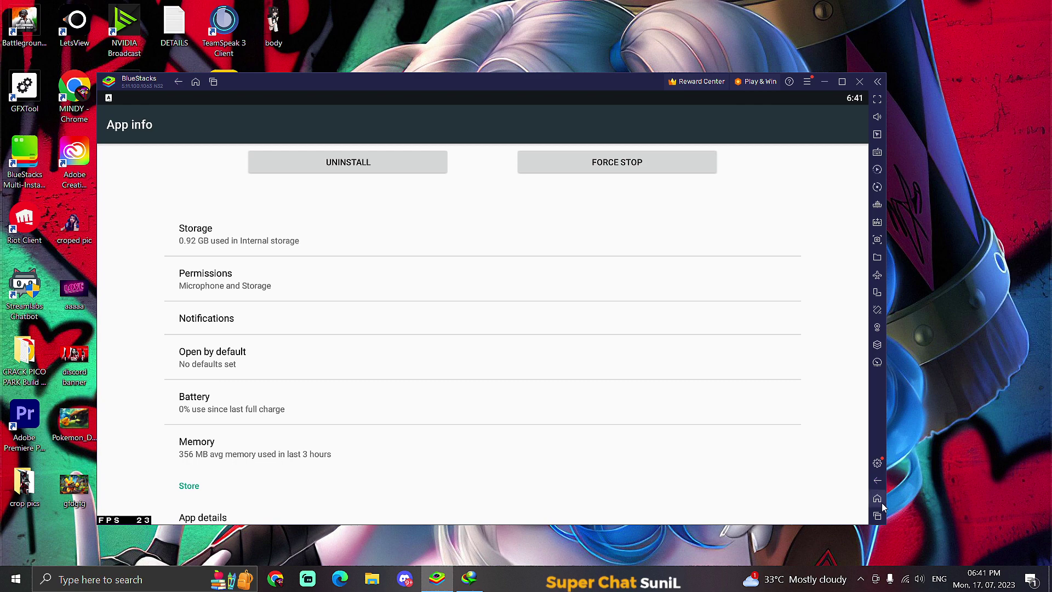
Return from the app info page to the GFX Tool settings and keep Save Controls set to Enable.
click(877, 516)
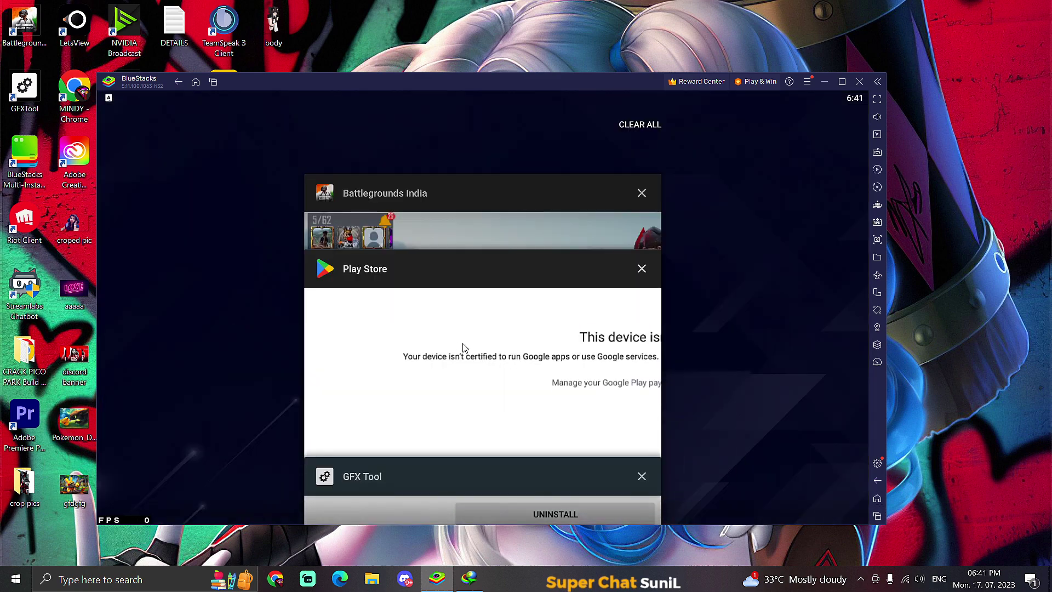
click(481, 493)
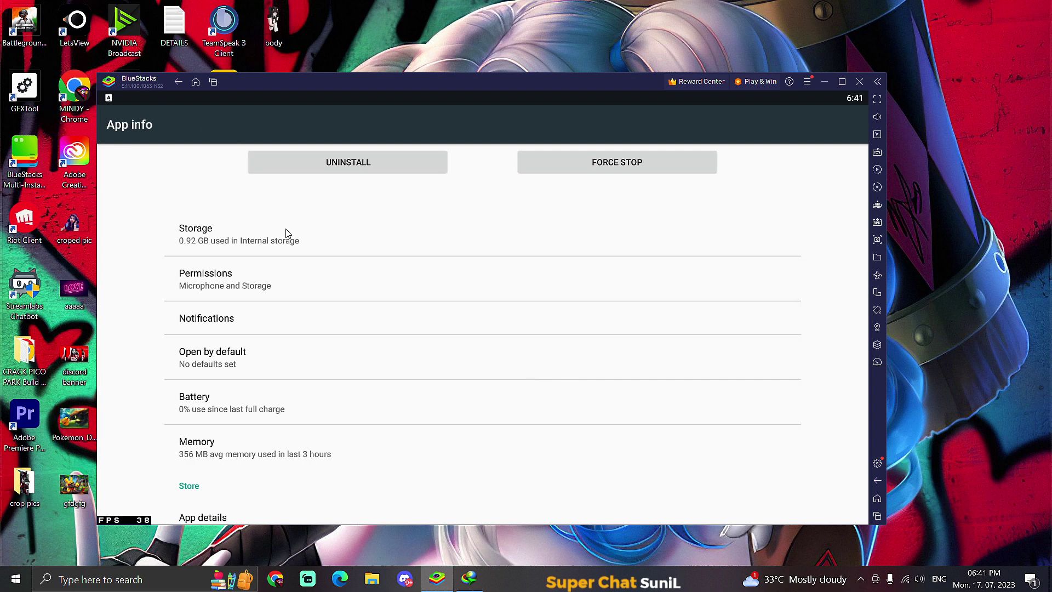
click(877, 480)
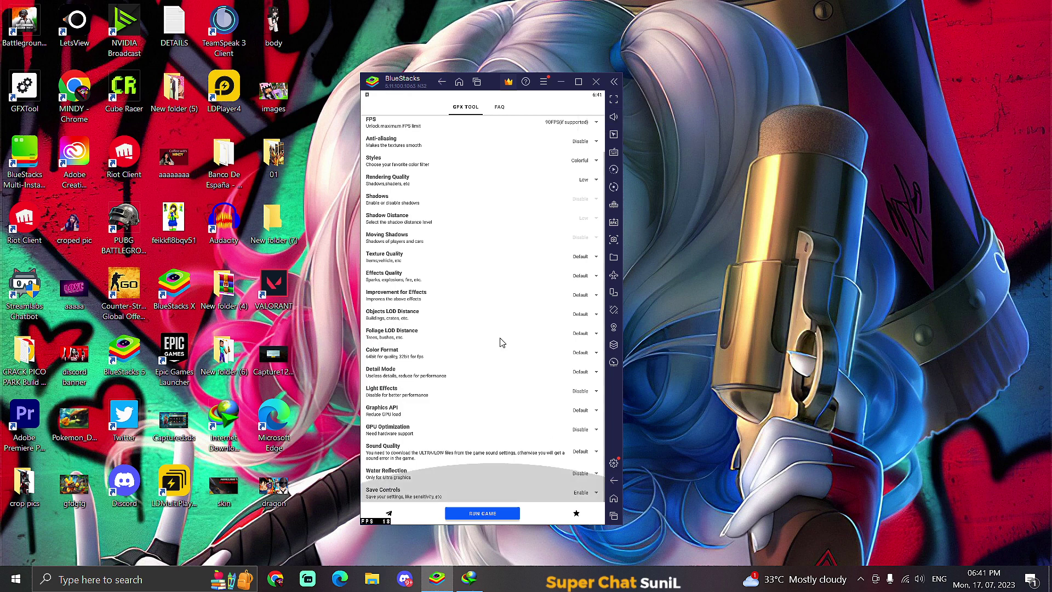
click(596, 496)
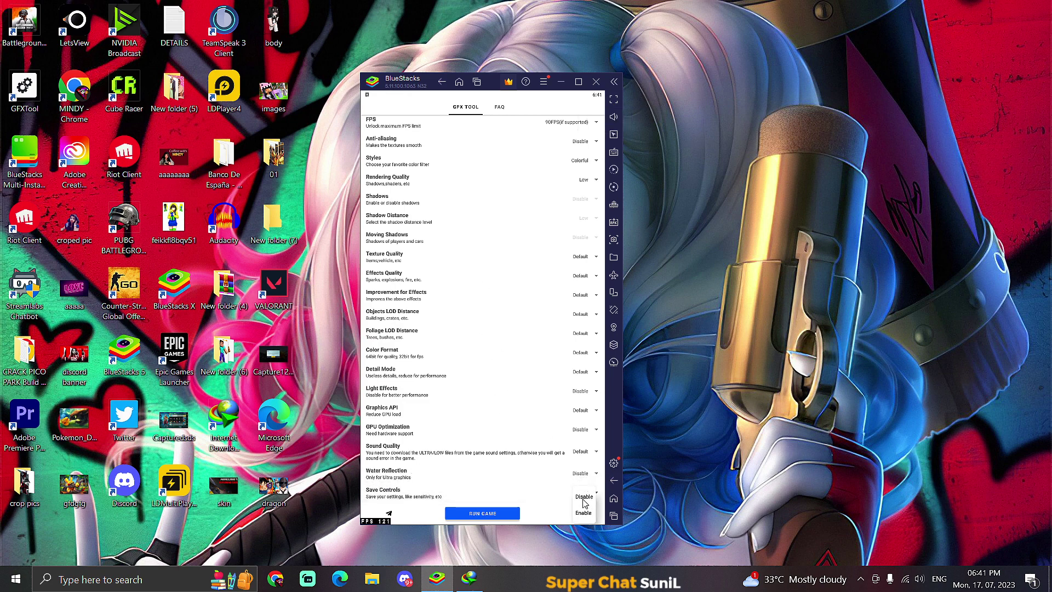
click(584, 494)
click(584, 492)
click(582, 490)
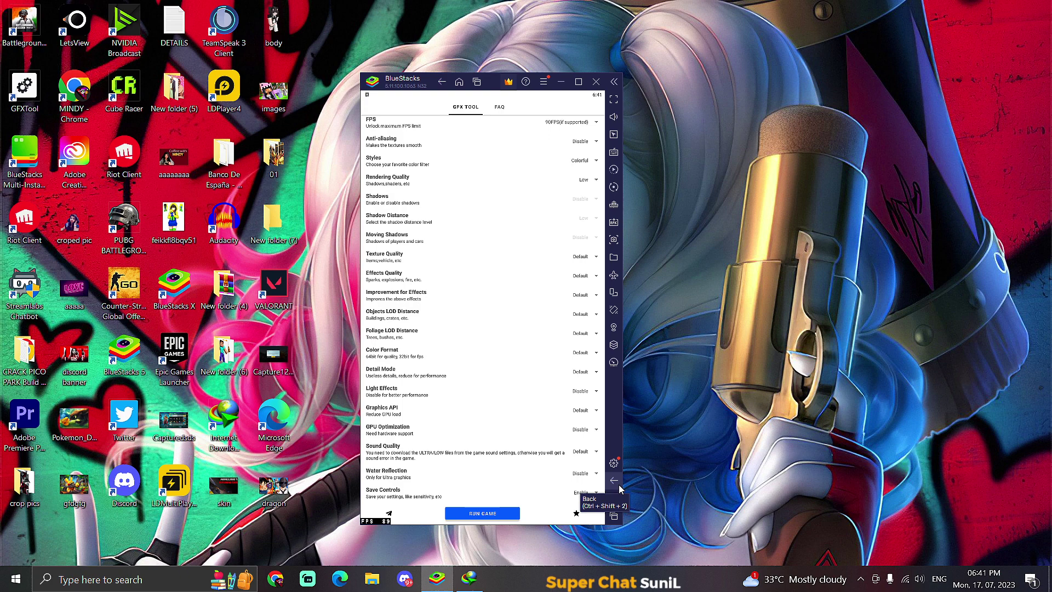
Run the game from GFX Tool and close BlueStacks from the game's loading screen.
click(475, 517)
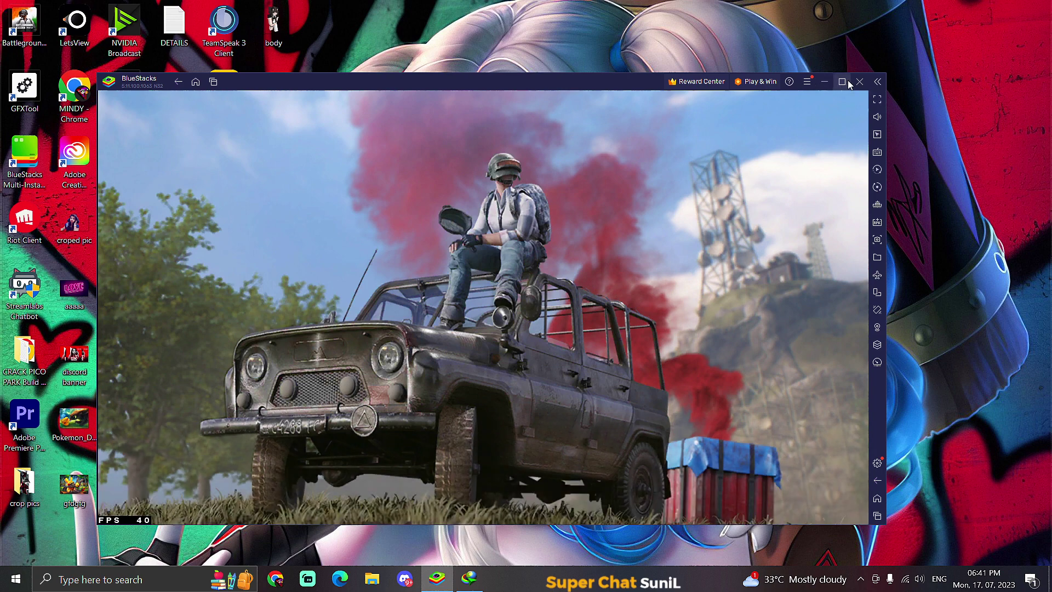
click(859, 82)
click(518, 376)
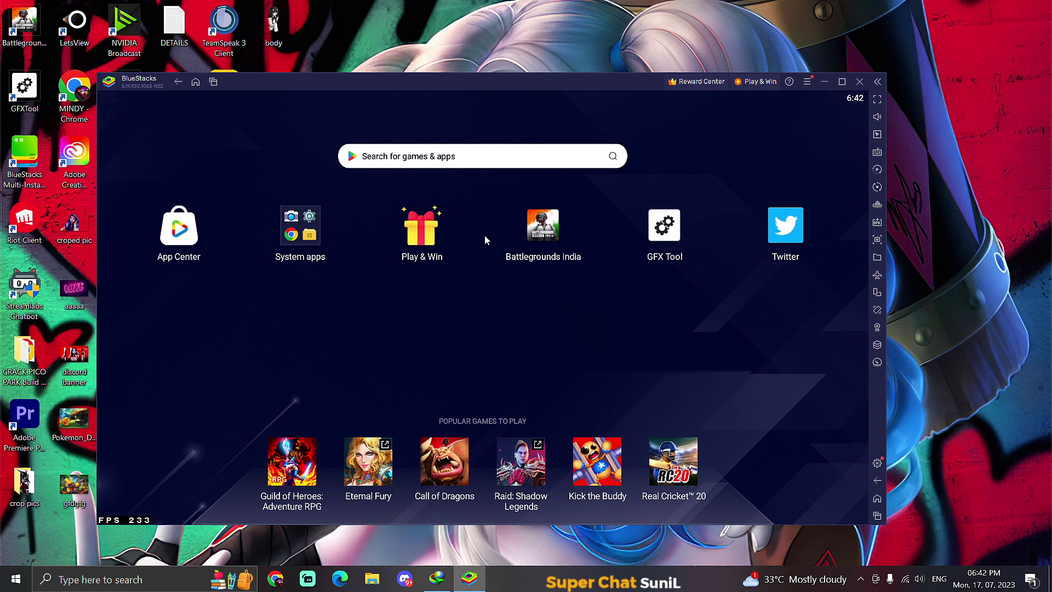
Launch Battlegrounds India from the BlueStacks home screen in full screen and dismiss the event pop-ups.
click(547, 232)
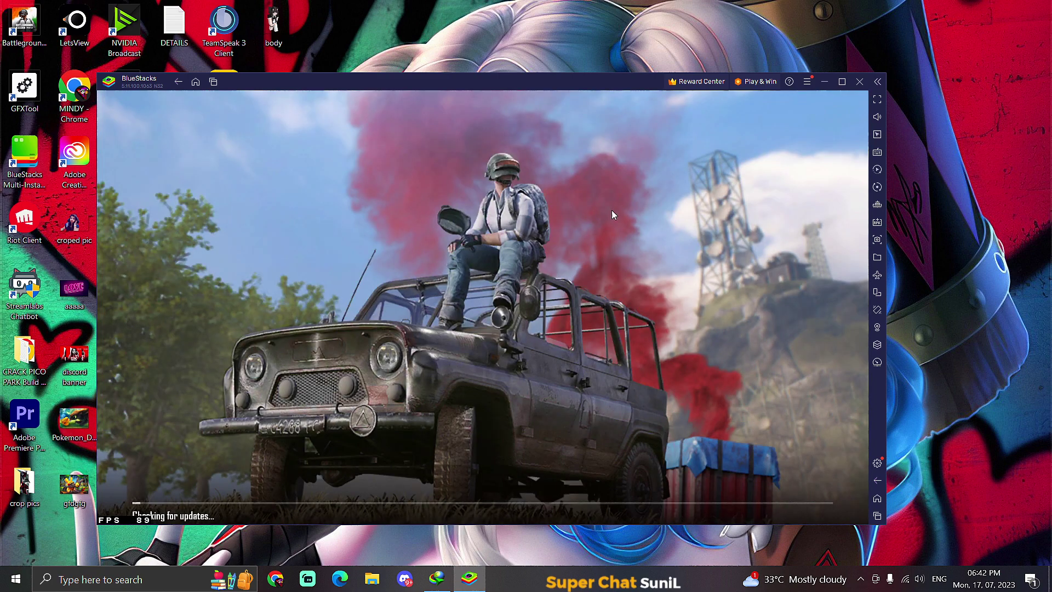
click(877, 99)
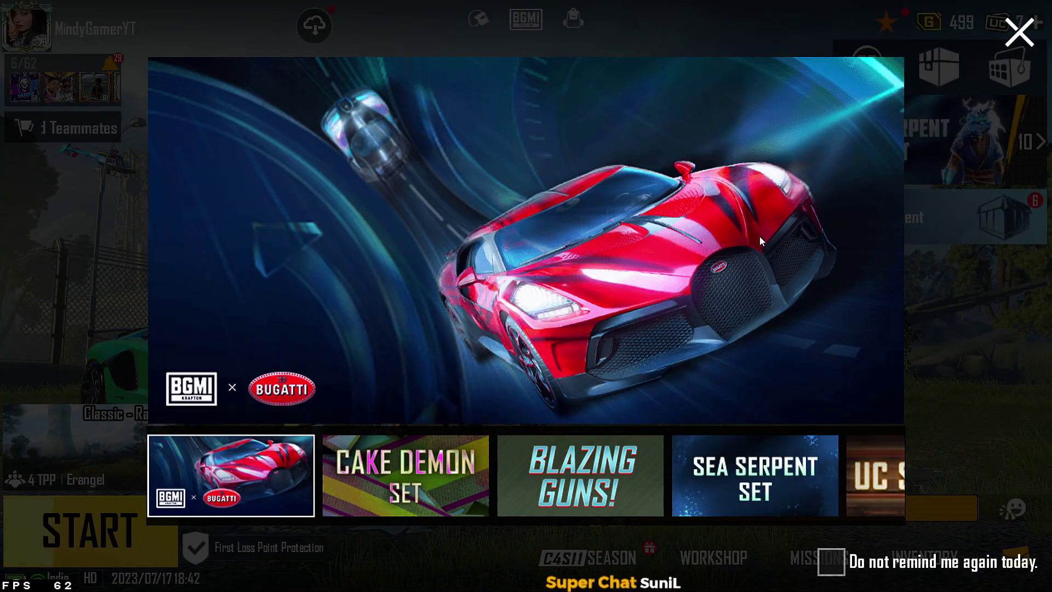
click(1018, 33)
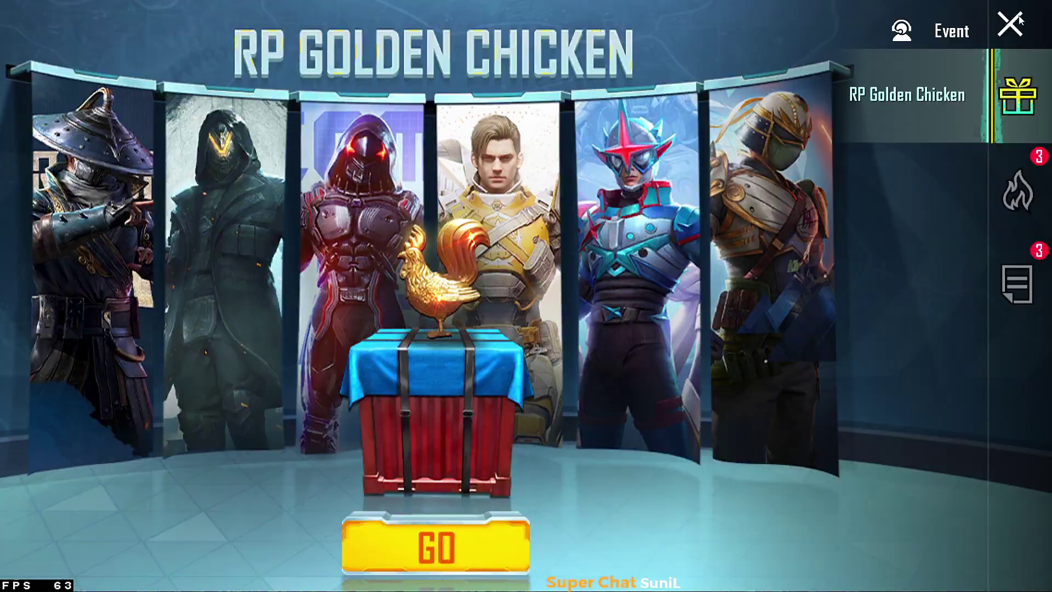
click(1014, 23)
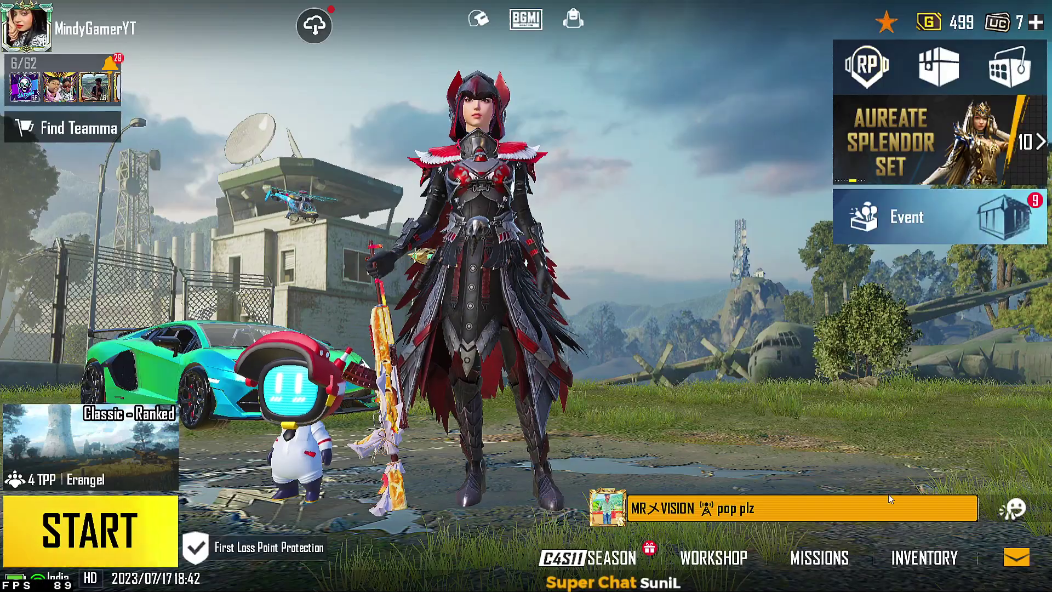
Open the audio section of the game's Graphics & Audio settings from the lobby.
click(1017, 562)
click(1024, 25)
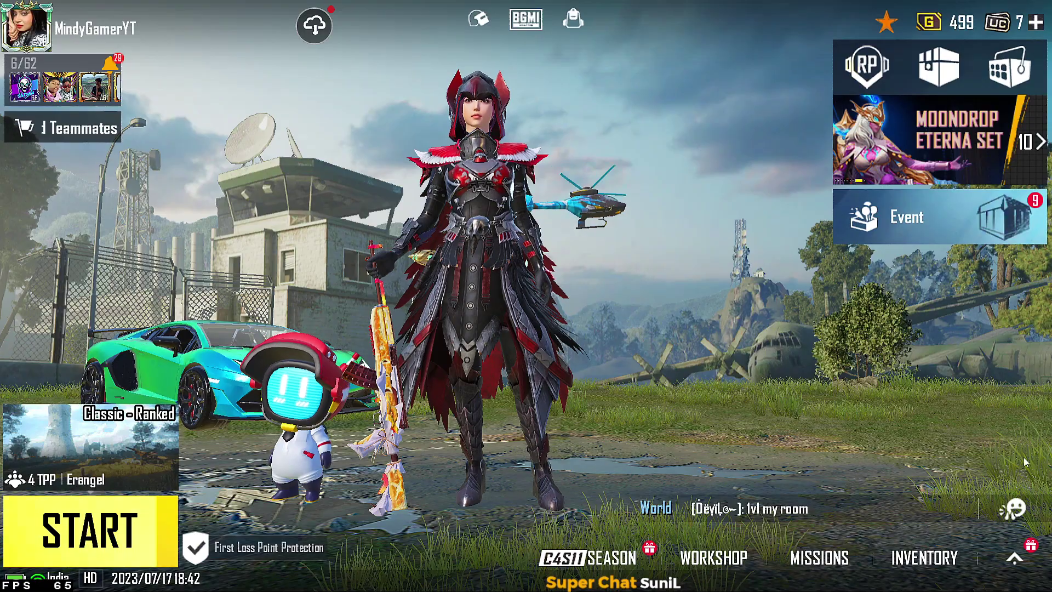
click(1017, 562)
click(943, 93)
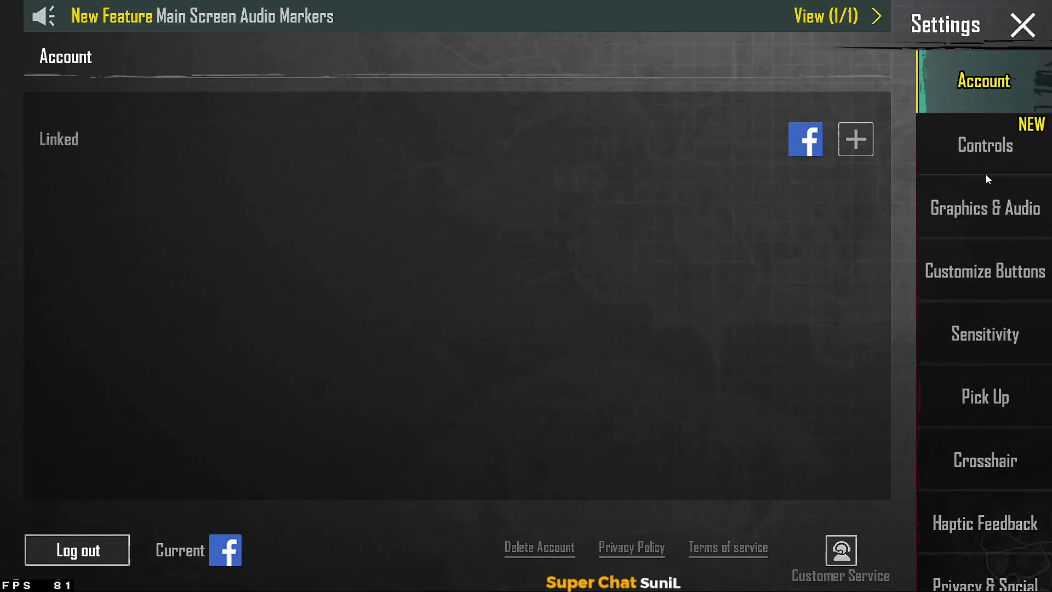
click(982, 218)
click(370, 56)
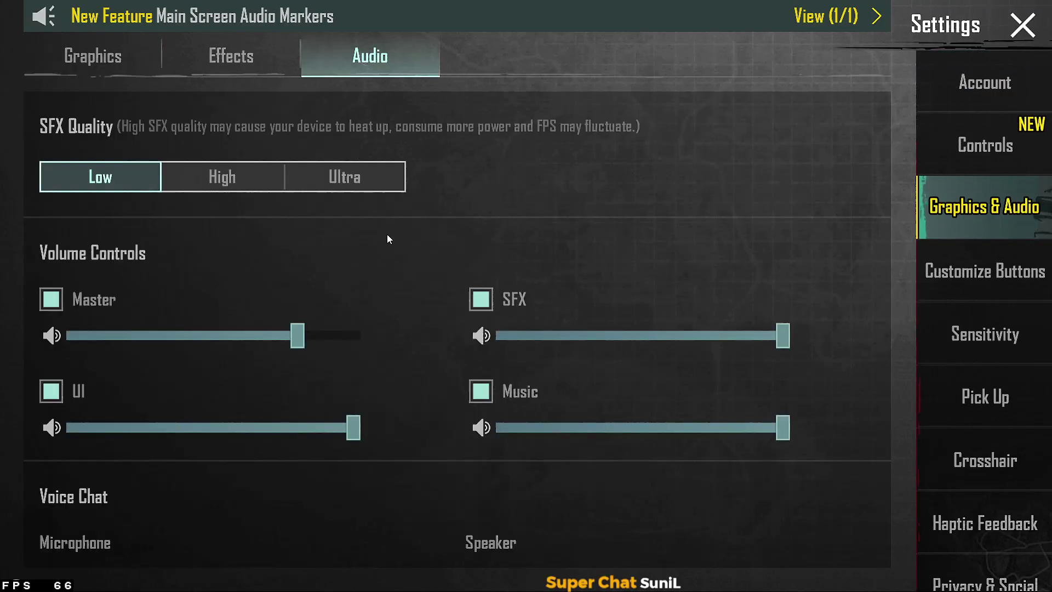
Turn off Music and lower the voice chat Speaker volume to roughly a sixth of its range.
scroll(500, 323, down, 3)
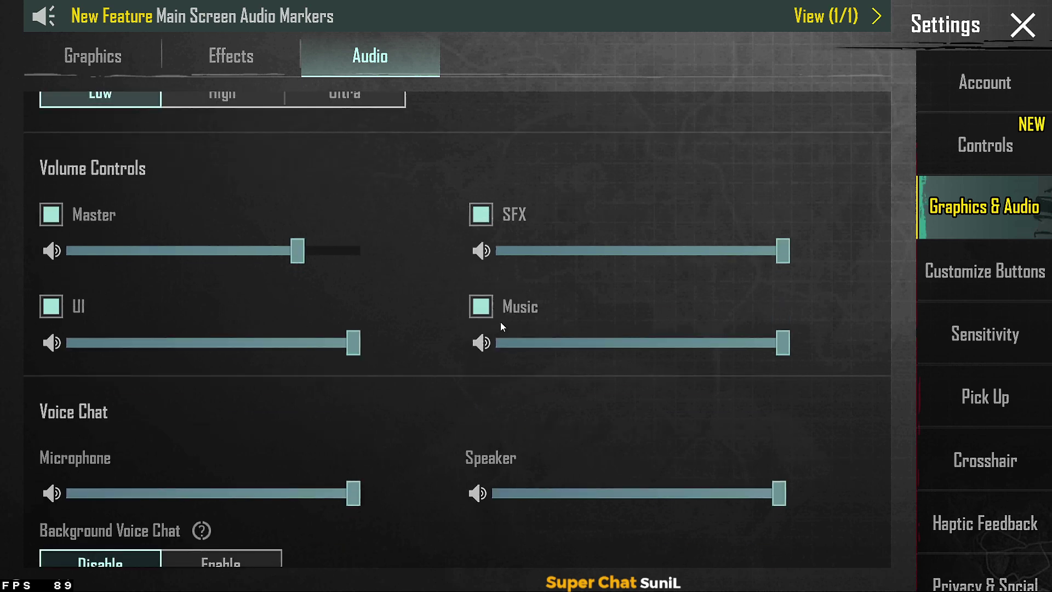
drag(409, 442, 401, 333)
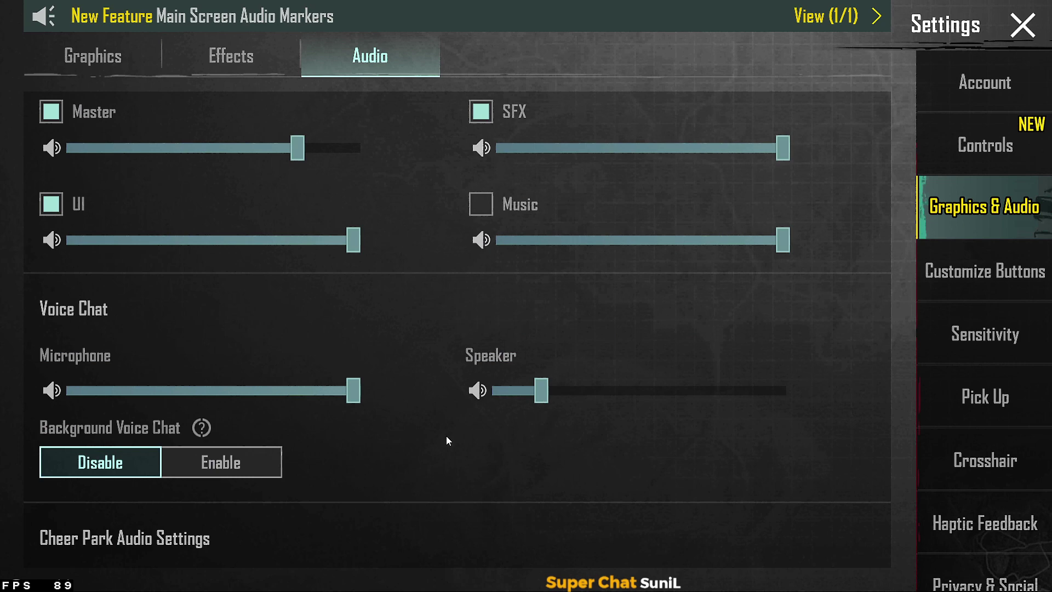
scroll(435, 350, up, 6)
drag(423, 350, 397, 213)
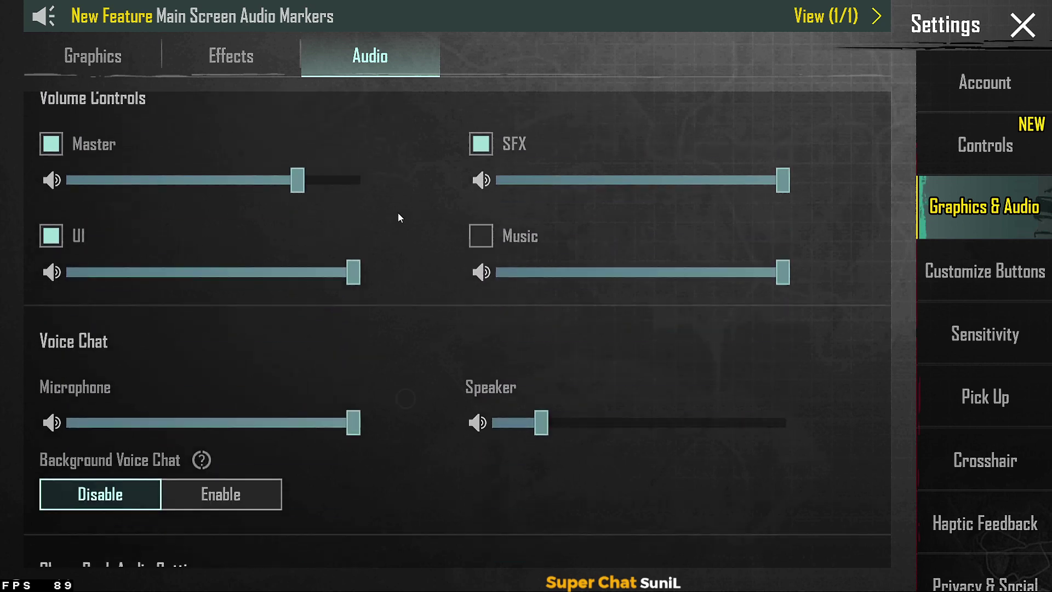
scroll(430, 416, down, 3)
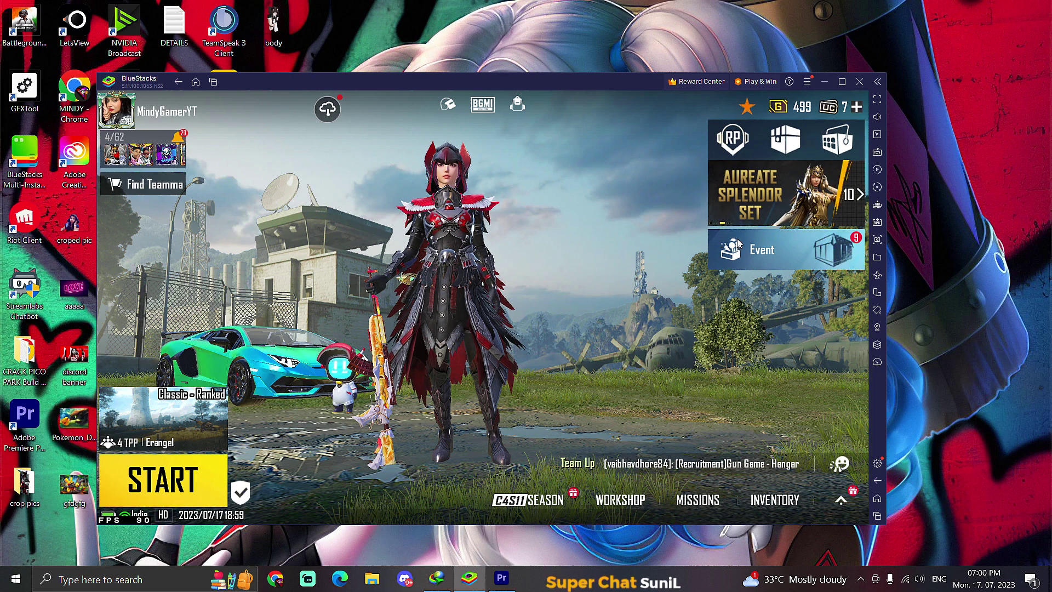
Examine the key mapping of the 1080p (Edited) scheme in the BlueStacks controls editor and close it.
click(875, 155)
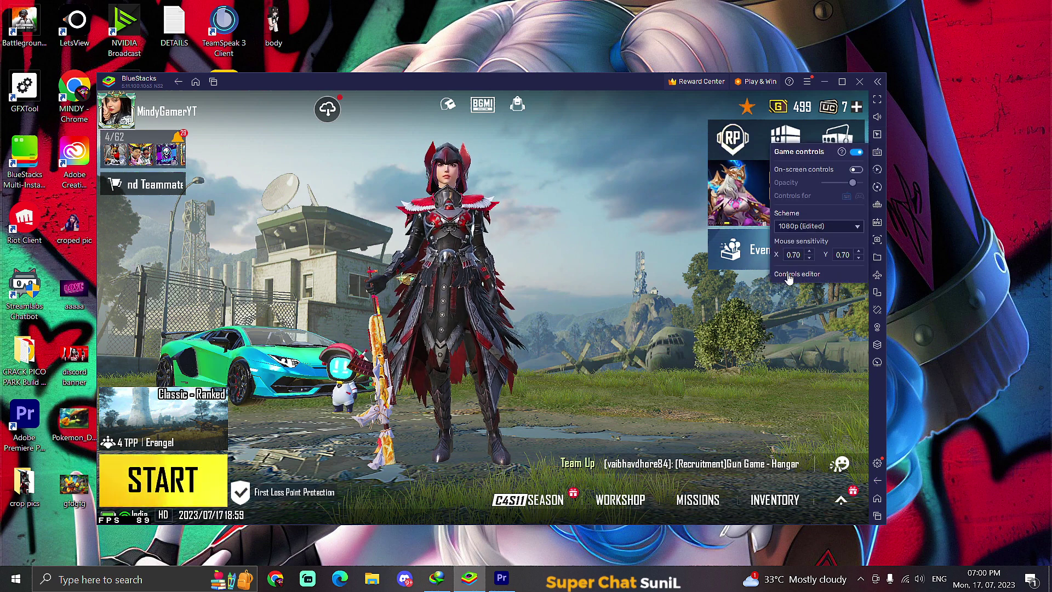
click(880, 155)
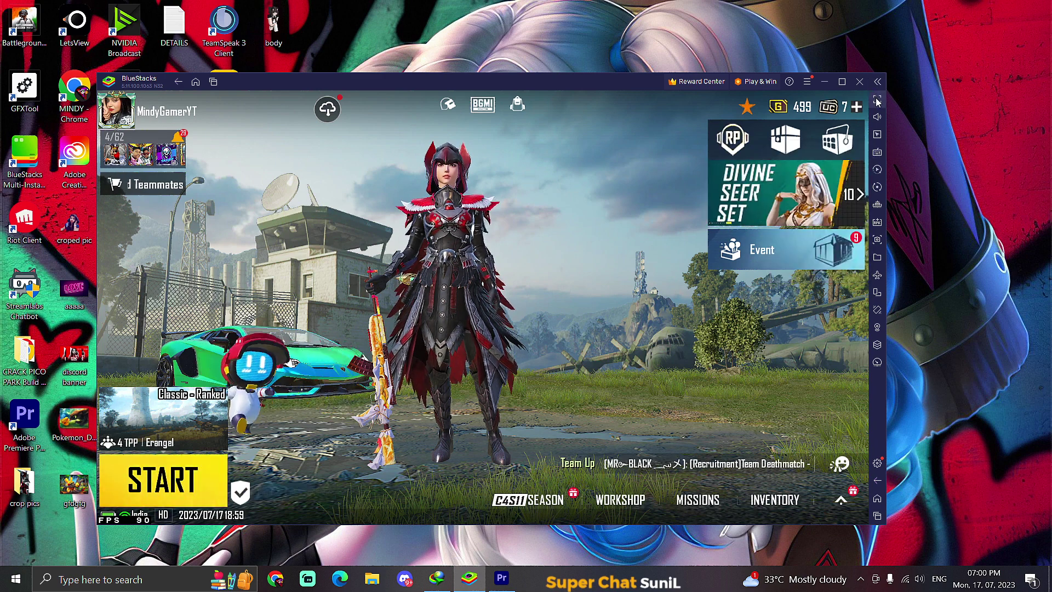
click(875, 154)
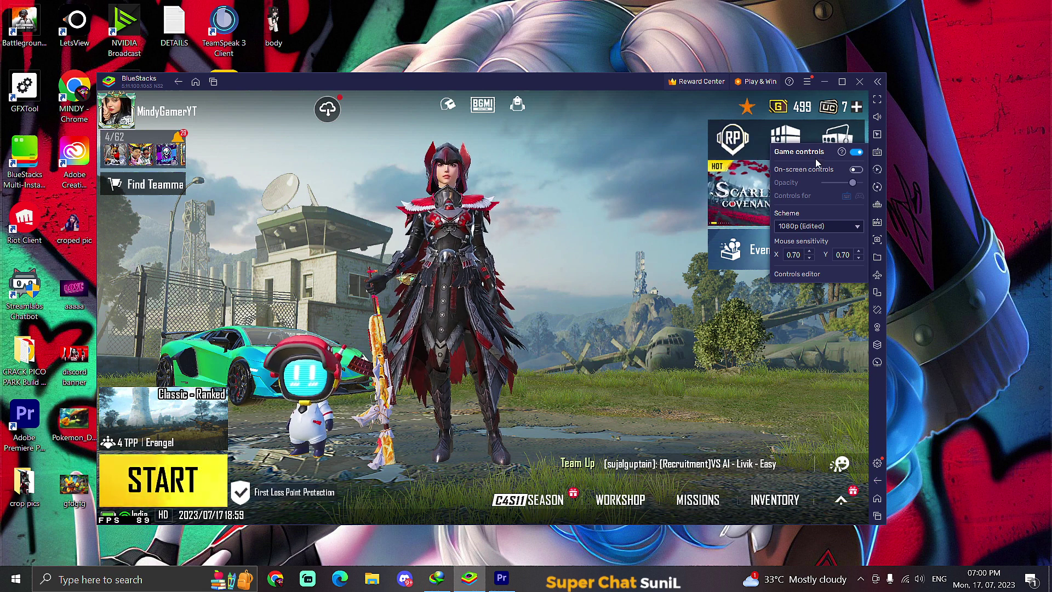
click(792, 275)
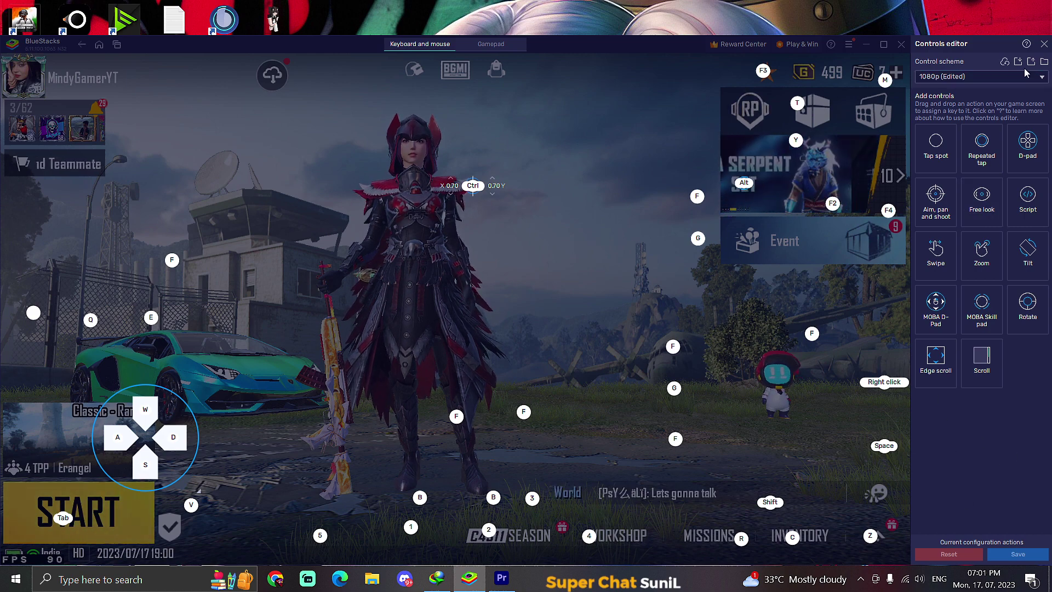
click(1044, 45)
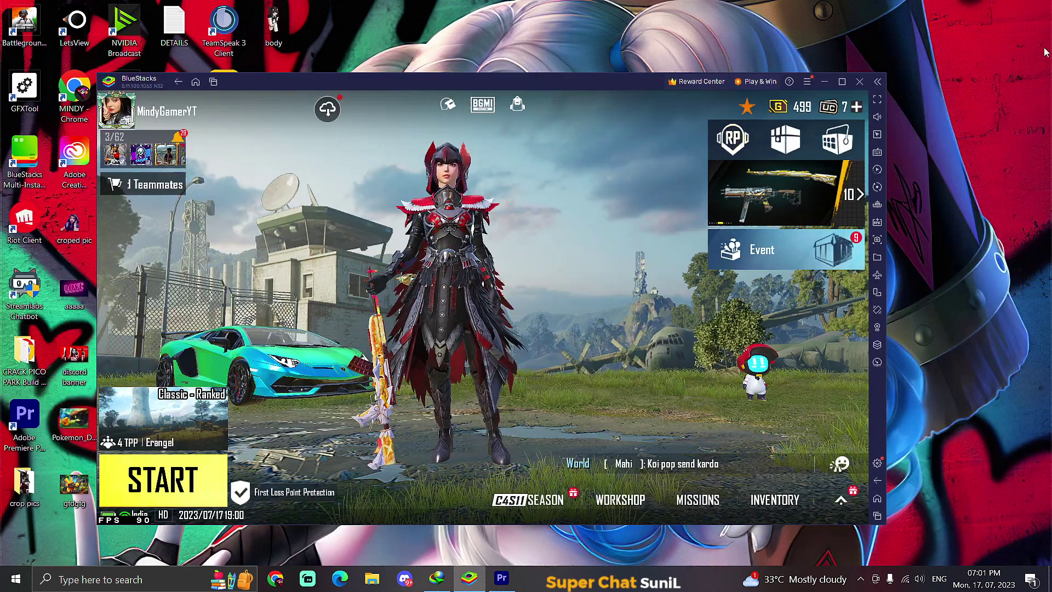
click(877, 153)
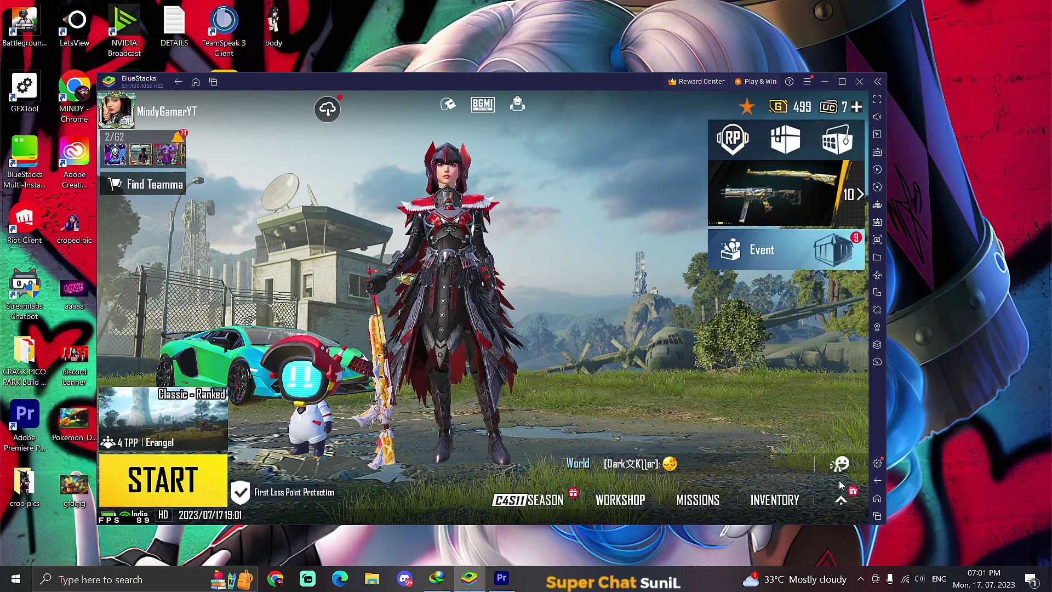
Review the game's camera, ADS and free look sensitivity values in the Sensitivity settings.
click(842, 497)
click(841, 497)
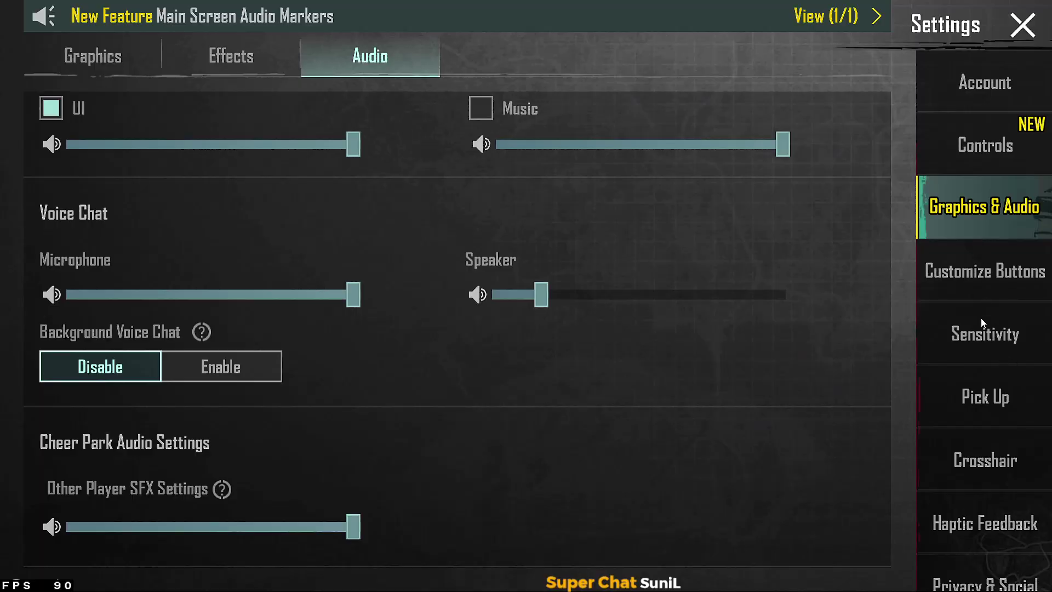
click(983, 332)
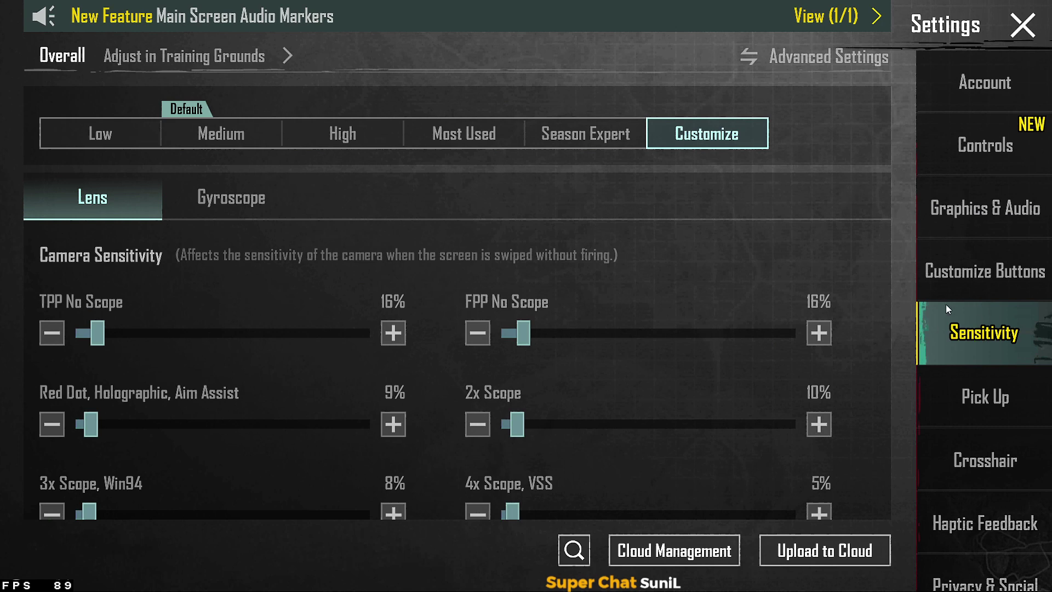
click(910, 407)
drag(438, 422, 452, 344)
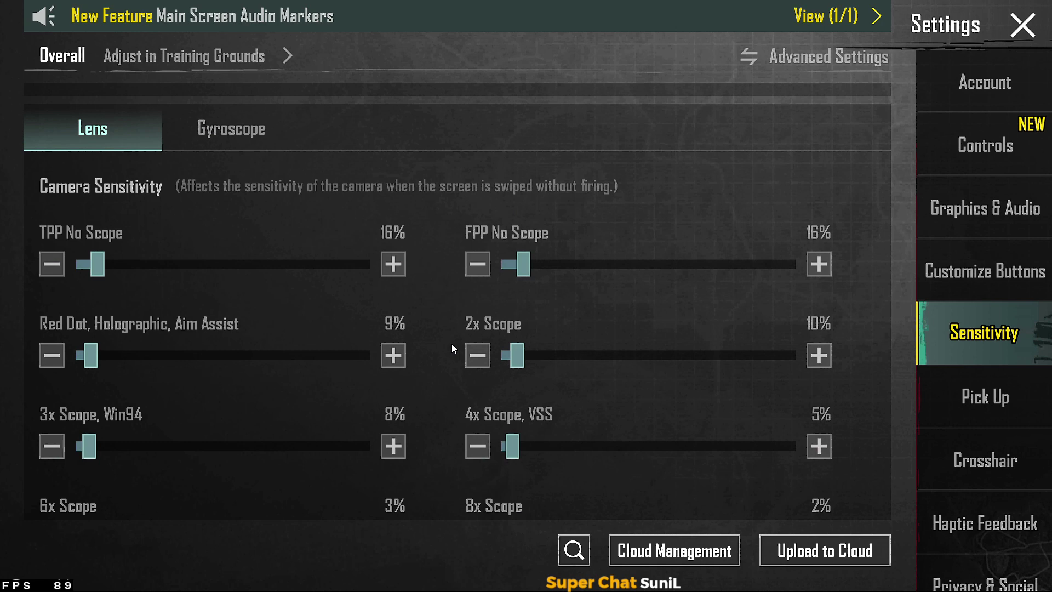
drag(452, 346, 460, 251)
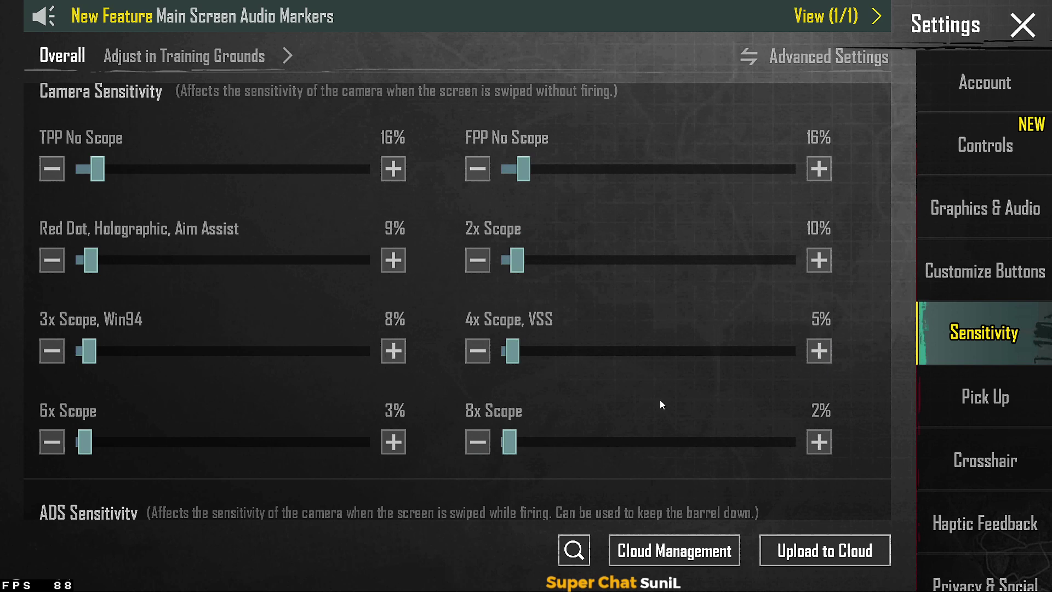
drag(469, 478, 388, 348)
drag(455, 383, 452, 433)
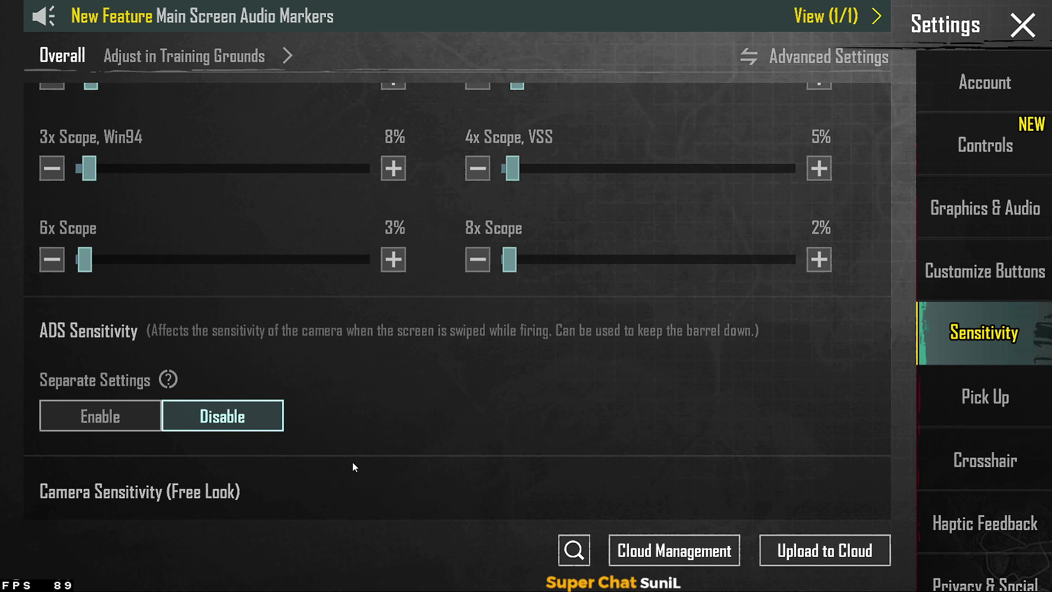
drag(406, 453, 270, 393)
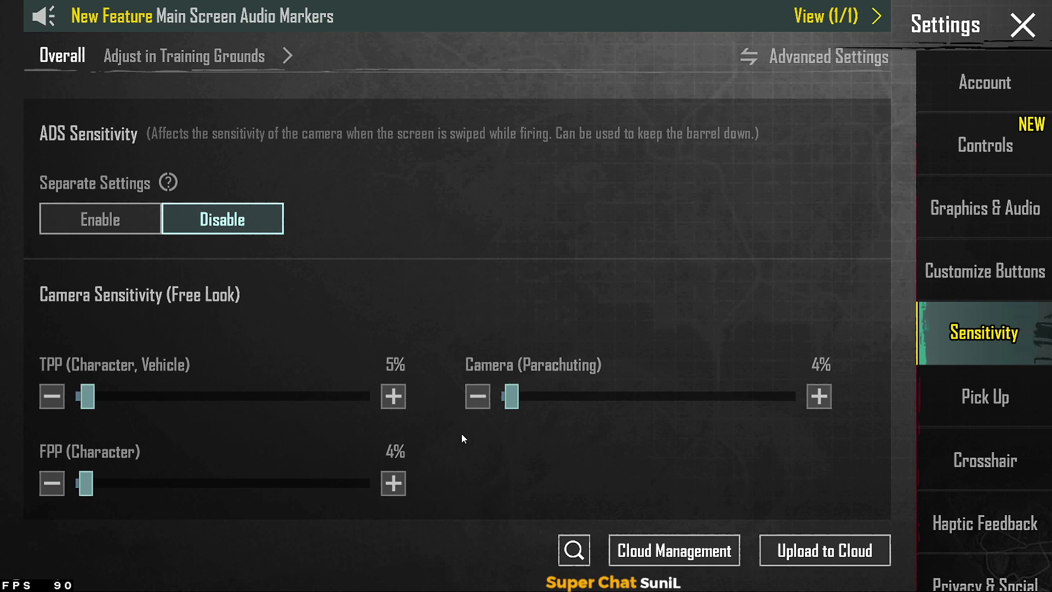
scroll(439, 386, up, 10)
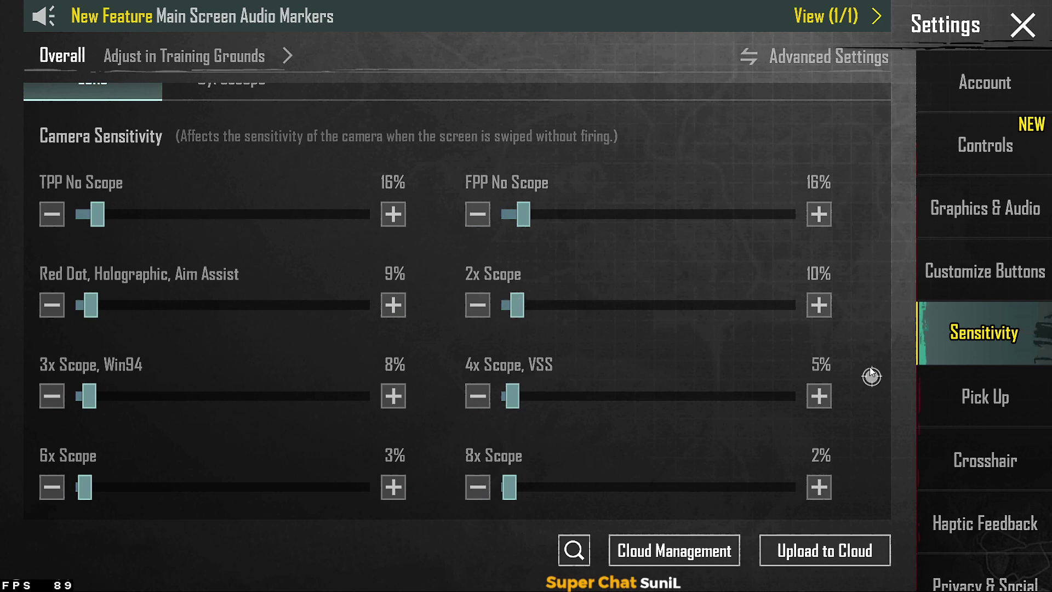
scroll(871, 372, down, 5)
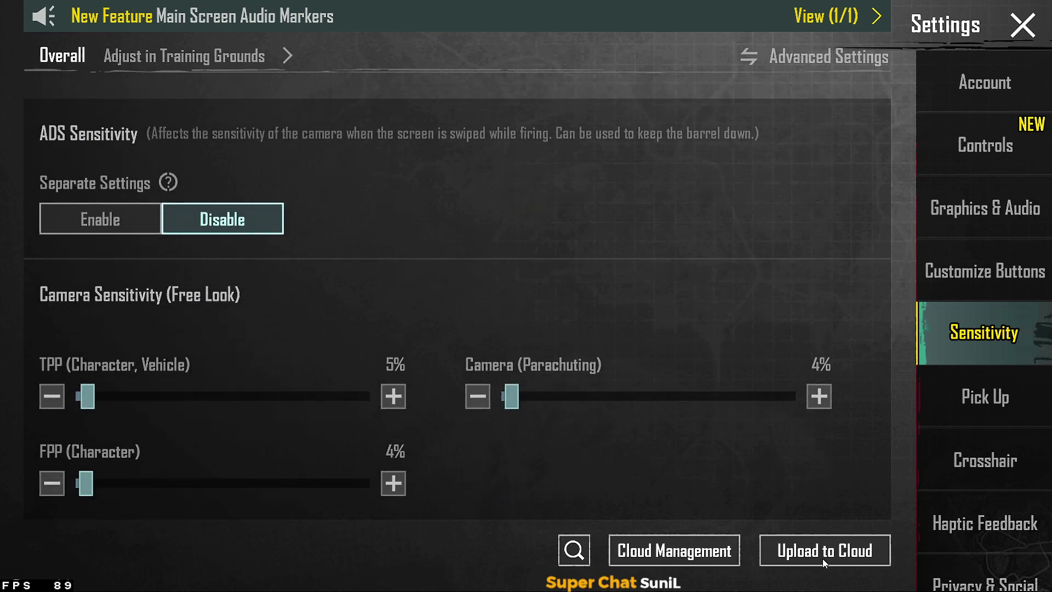
Upload the sensitivity layout to the cloud and open the Customize Buttons settings.
click(822, 553)
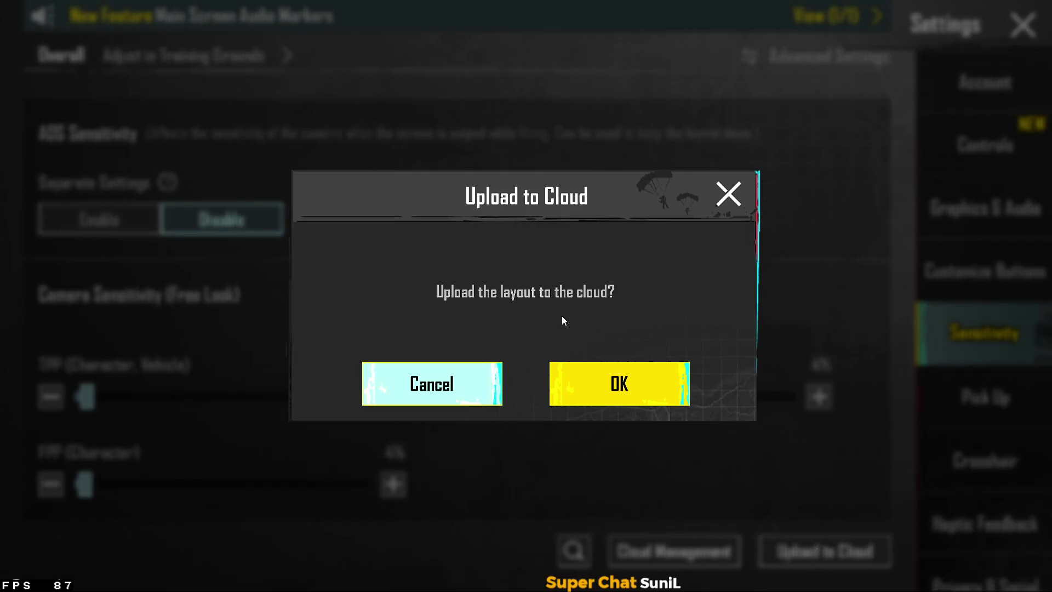
click(609, 391)
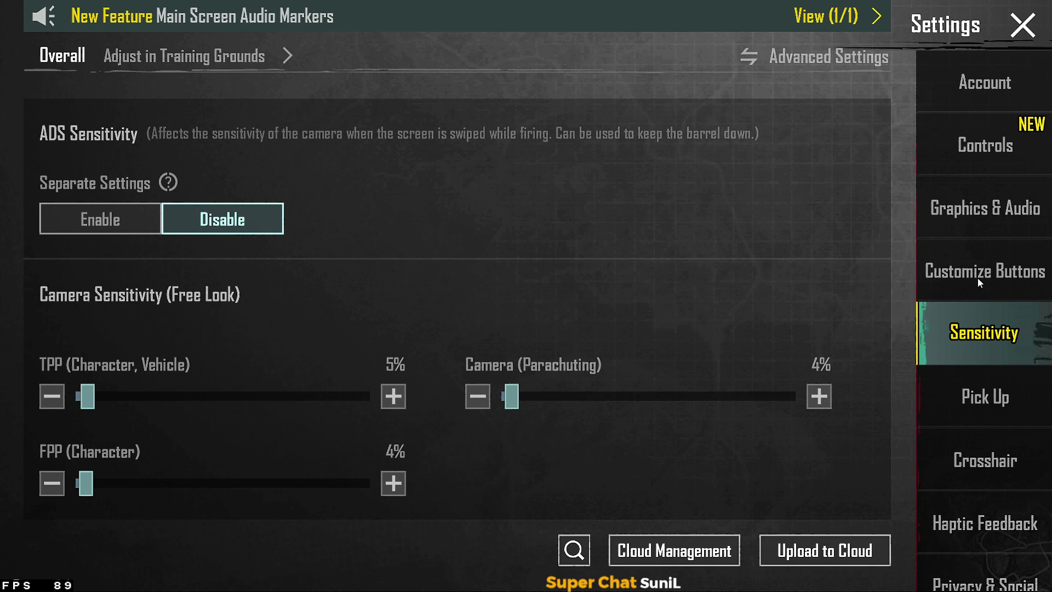
click(982, 265)
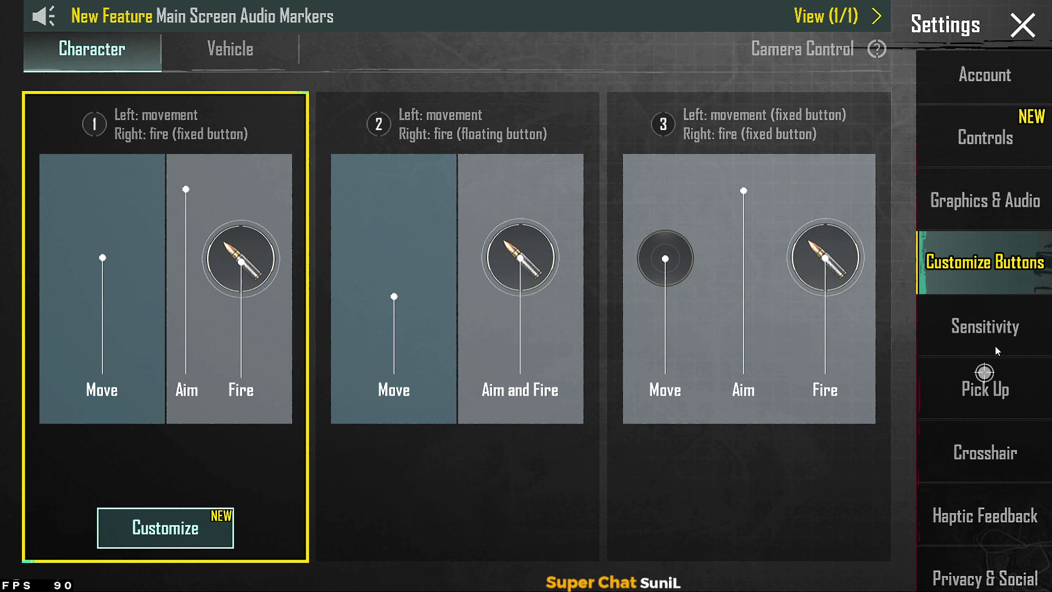
Choose Single Joystick as the vehicle control layout and decline the incoming team invite, ignoring that player's invites for 5 minutes.
scroll(995, 346, down, 2)
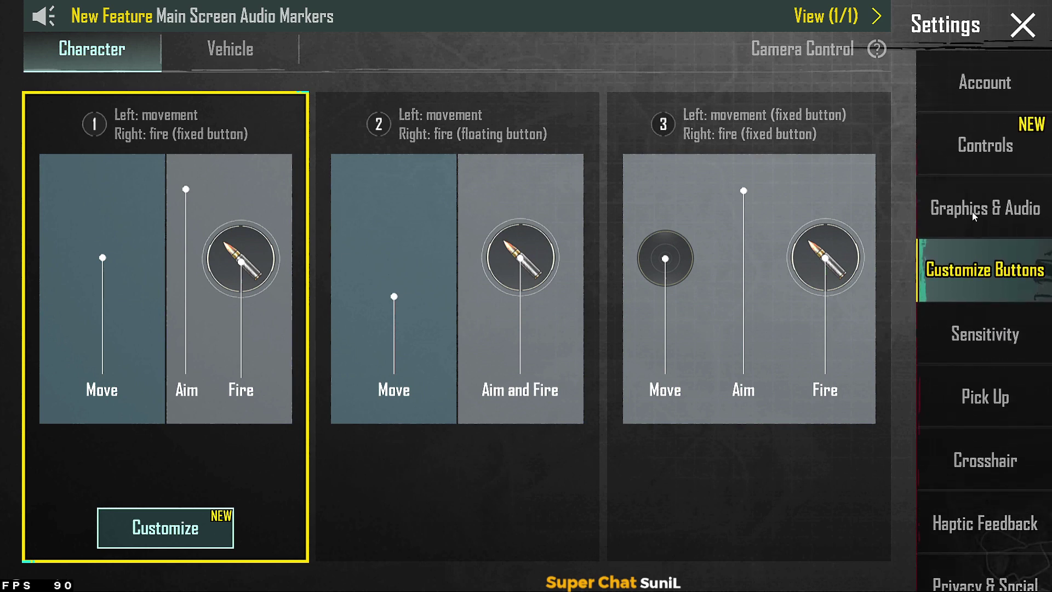
click(229, 48)
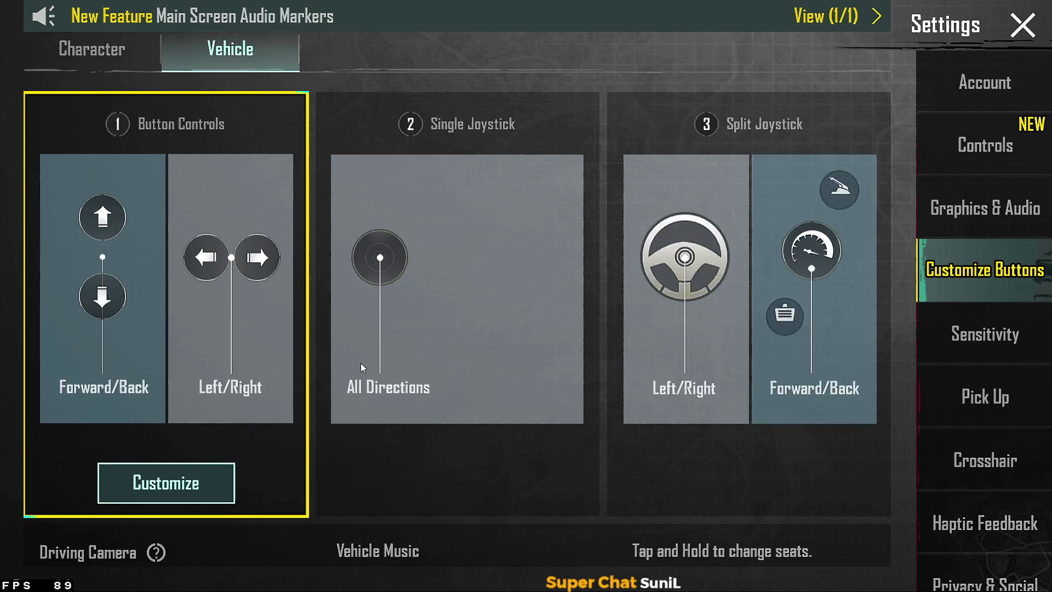
click(451, 474)
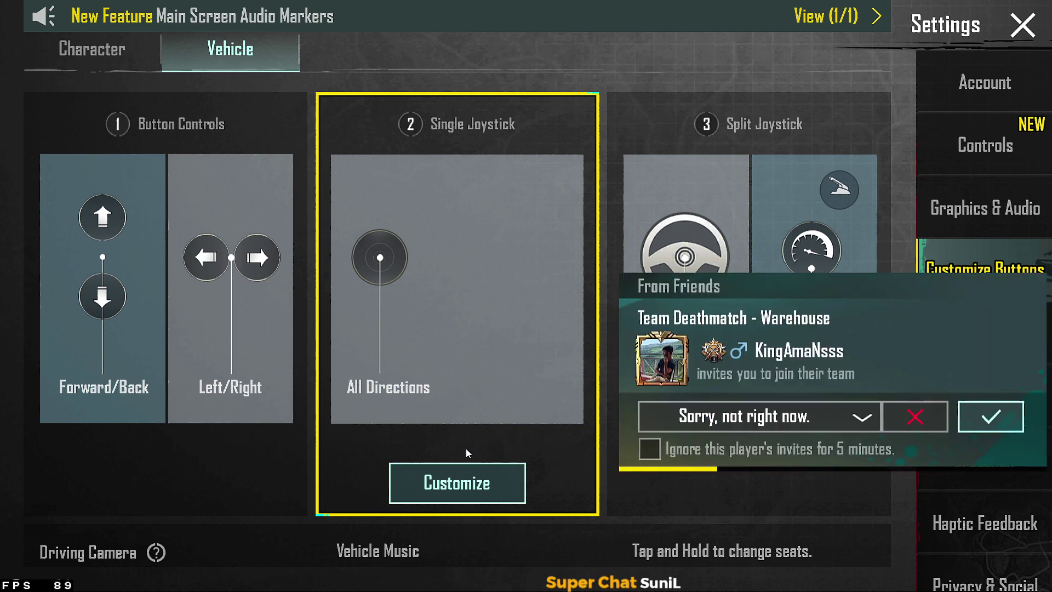
click(648, 451)
click(914, 415)
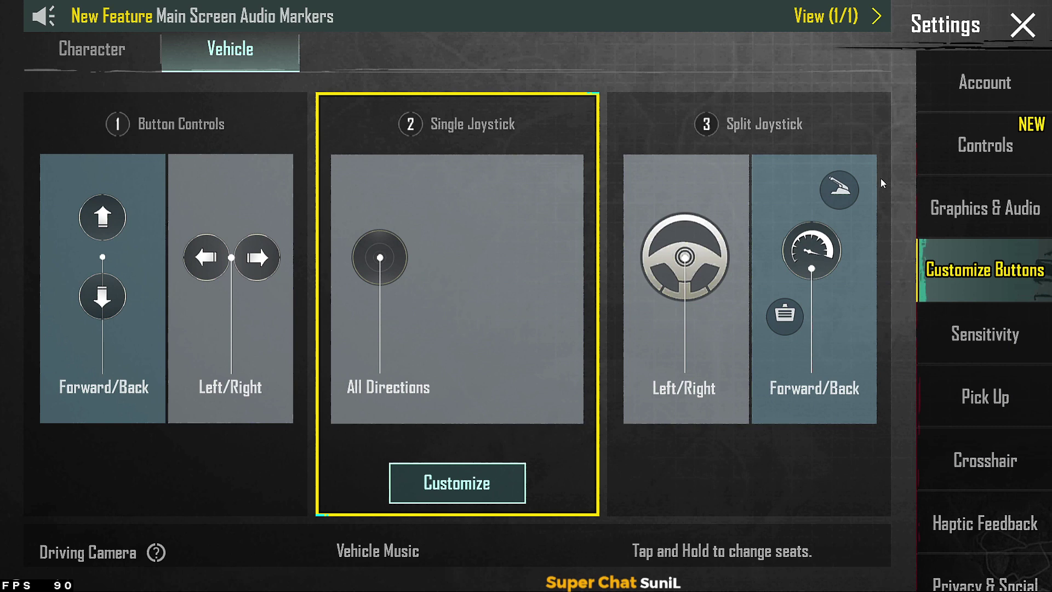
In the basic controls, enable Peek and set Peek Mode to Hold.
click(959, 84)
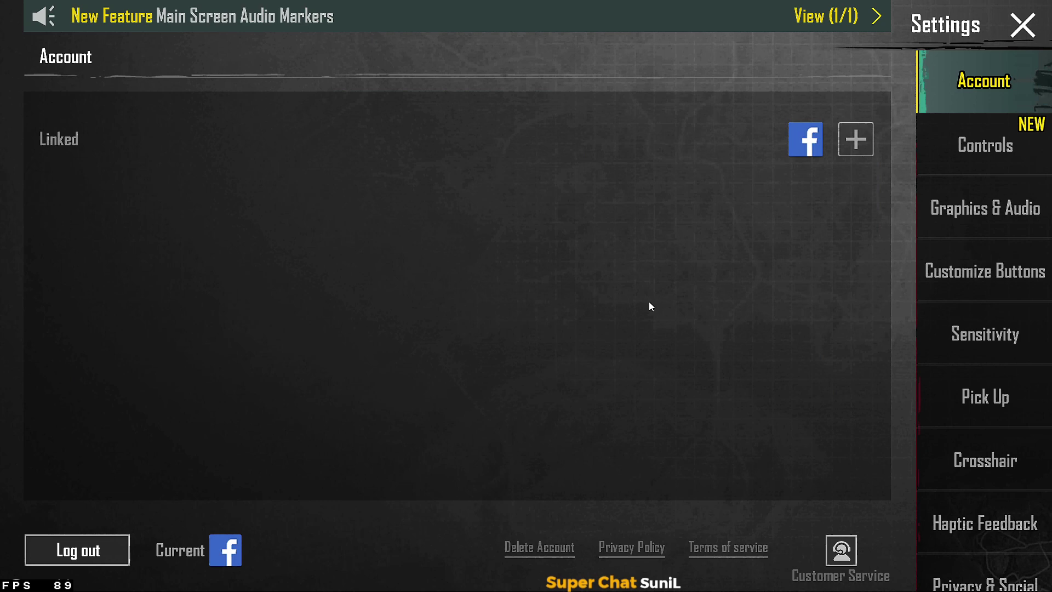
click(968, 146)
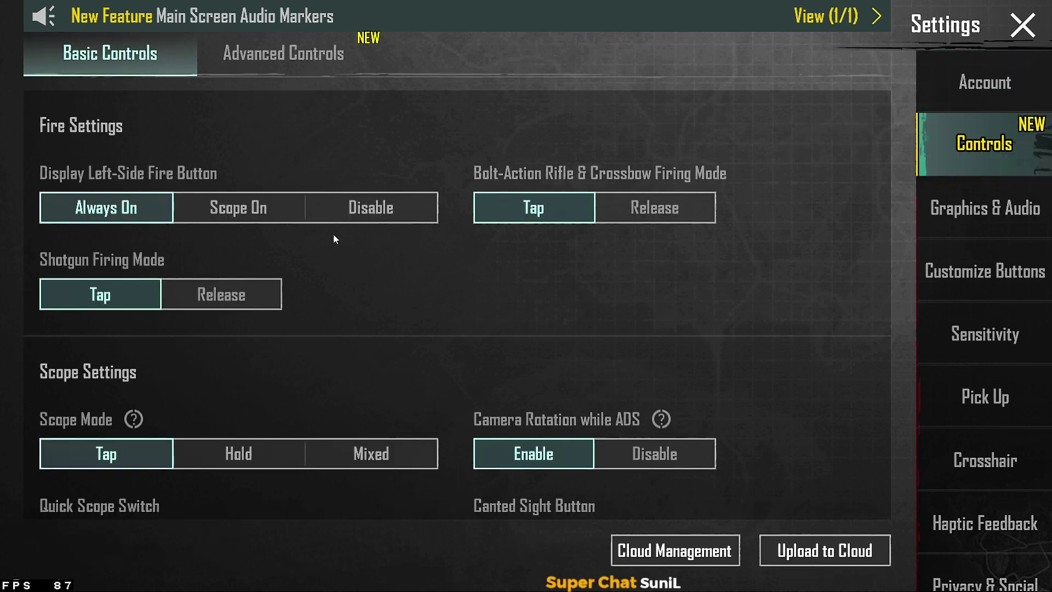
scroll(474, 293, down, 5)
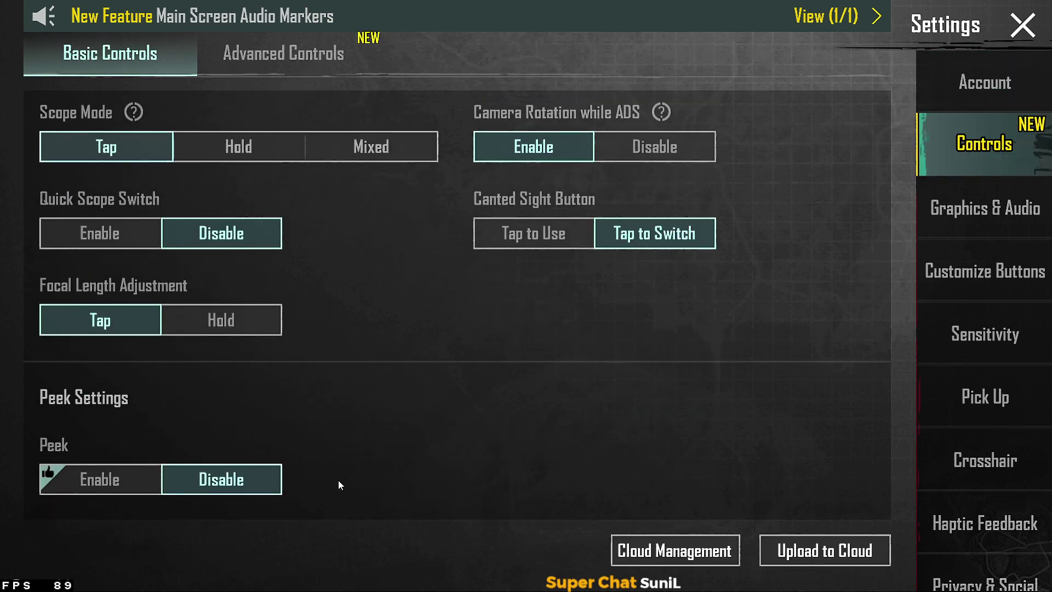
click(101, 478)
drag(313, 439, 366, 231)
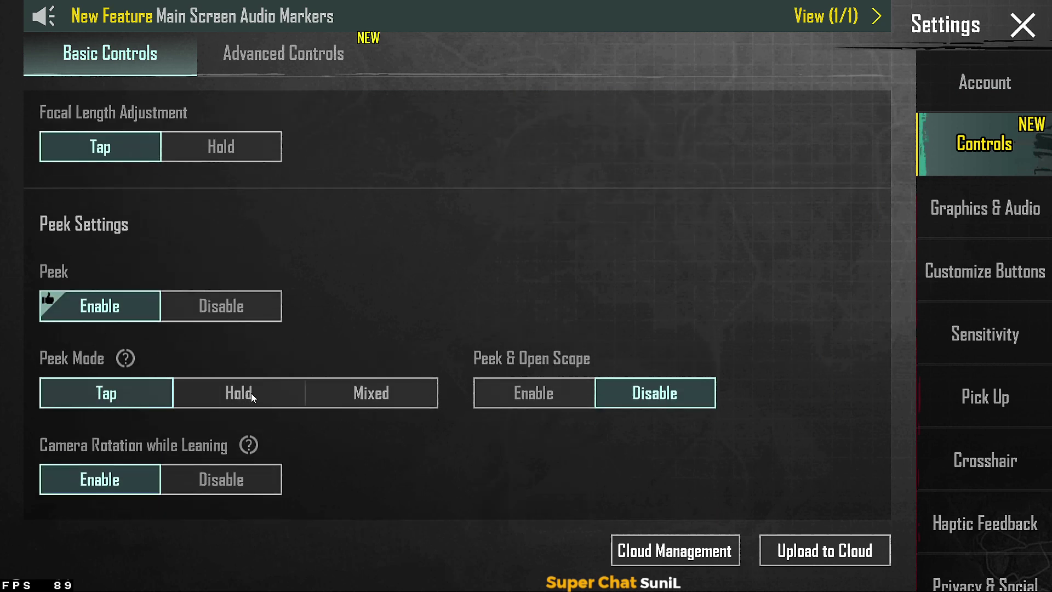
click(251, 394)
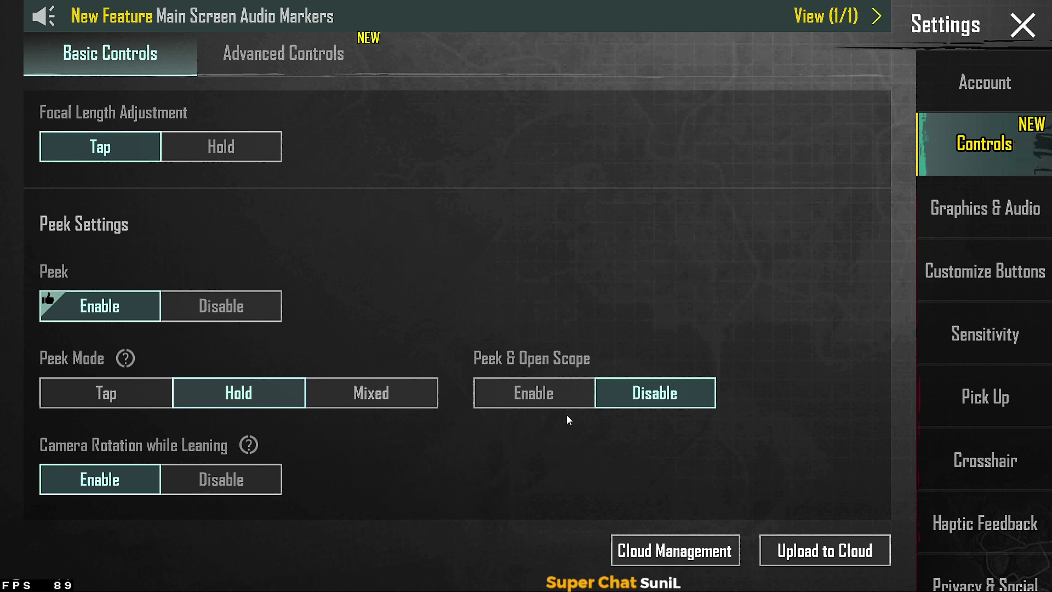
drag(514, 435, 460, 388)
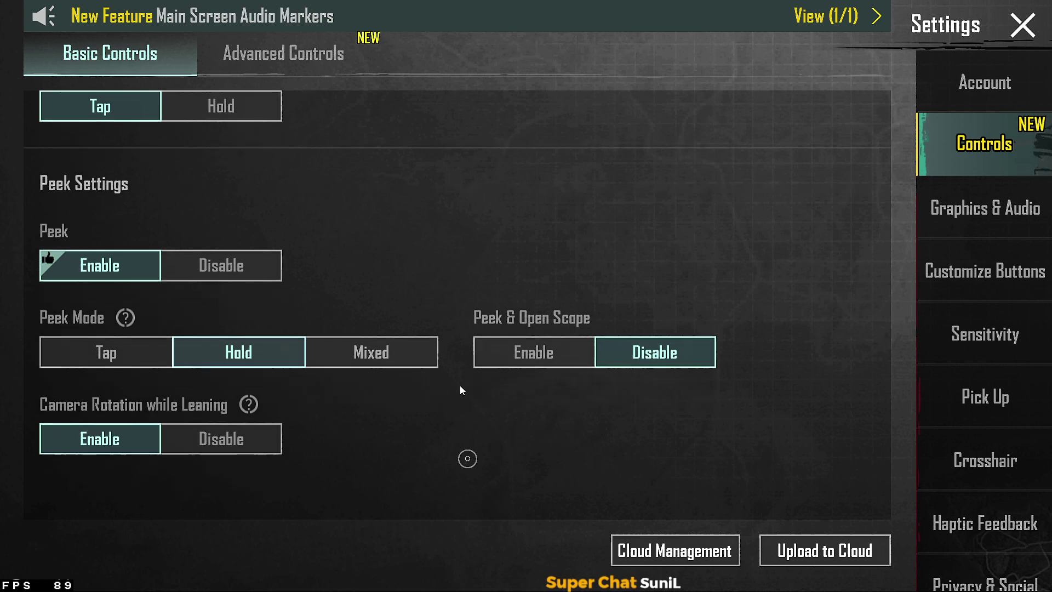
Review the combat graphics, sensitivity and auto pick-up settings, including the ammo, grenade and scope limits.
click(983, 217)
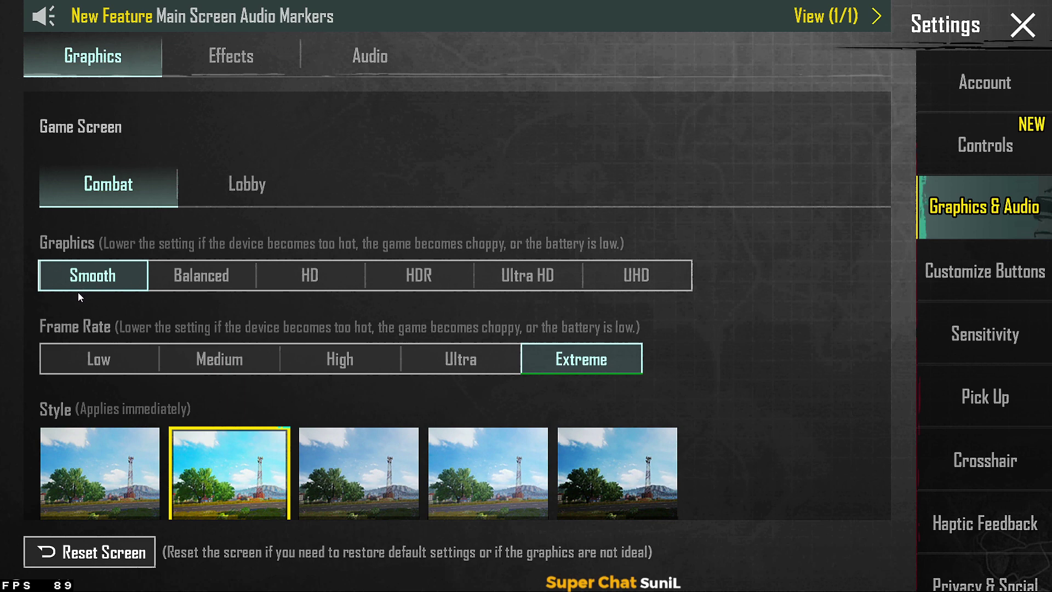
drag(411, 445, 735, 356)
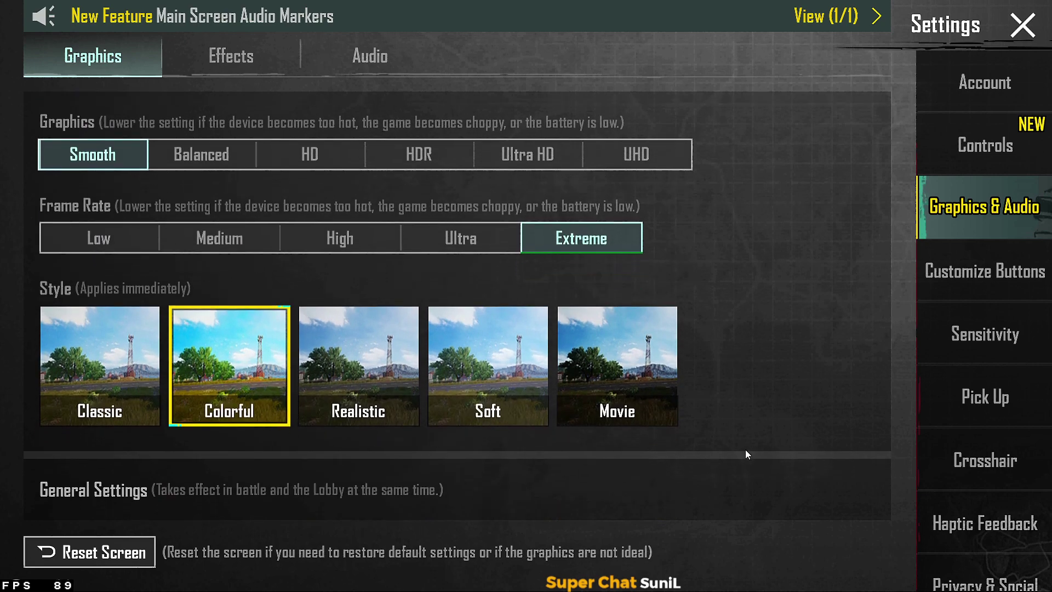
click(981, 277)
click(986, 337)
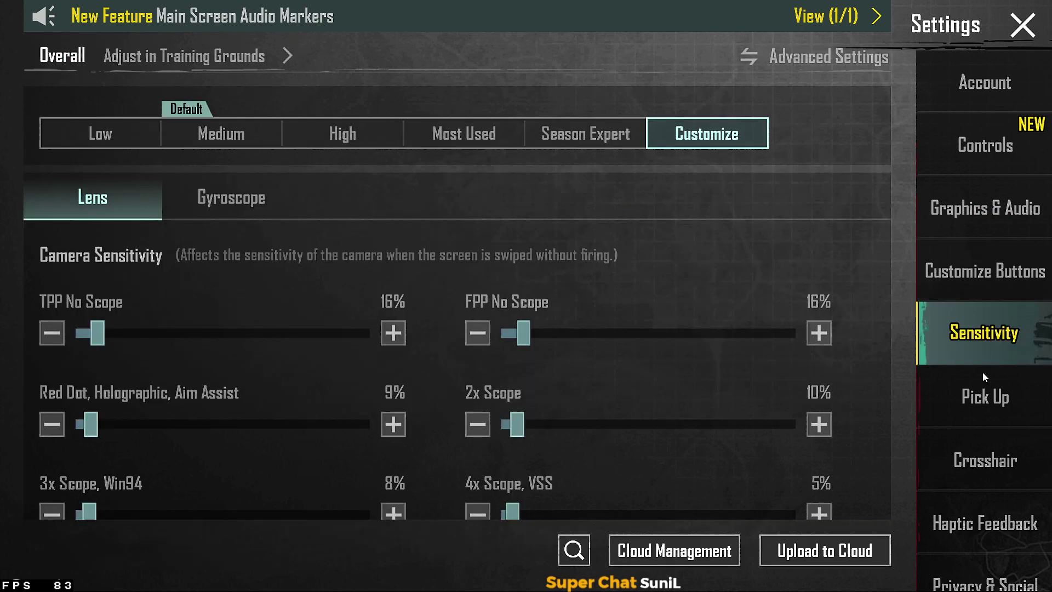
click(984, 398)
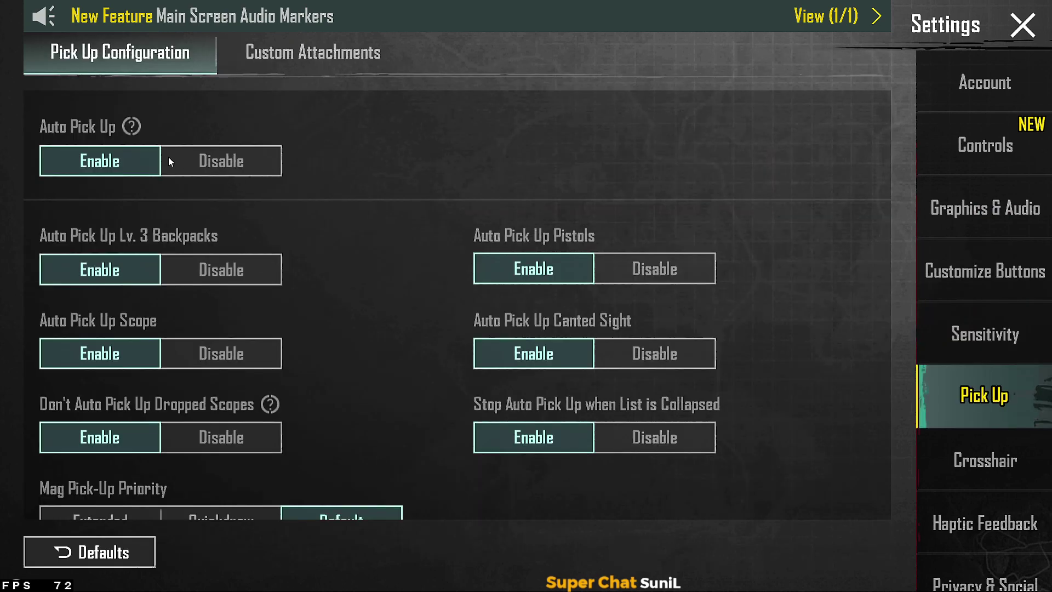
drag(357, 314, 372, 191)
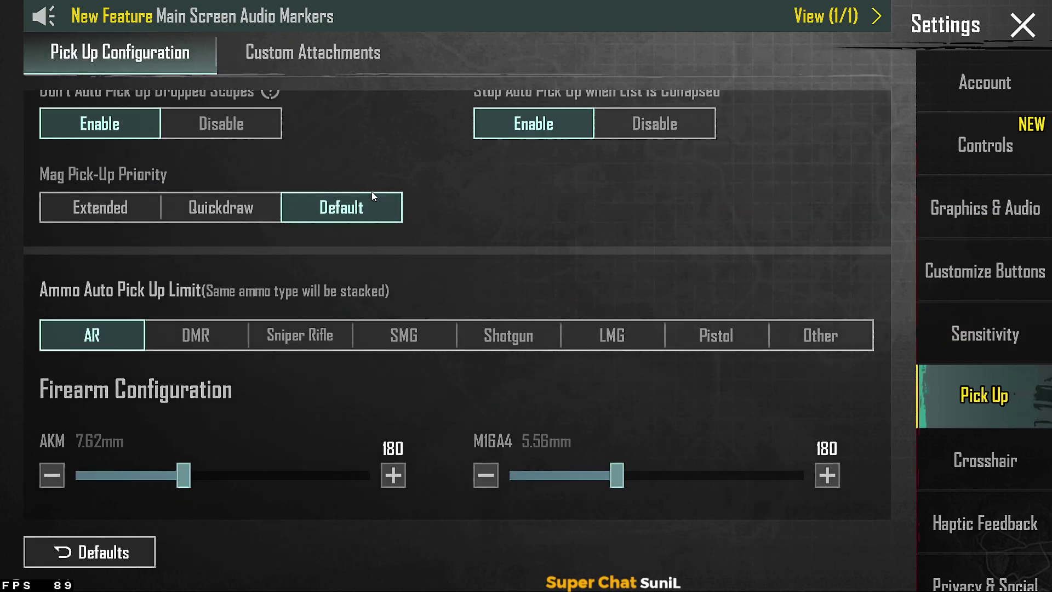
drag(419, 319, 419, 130)
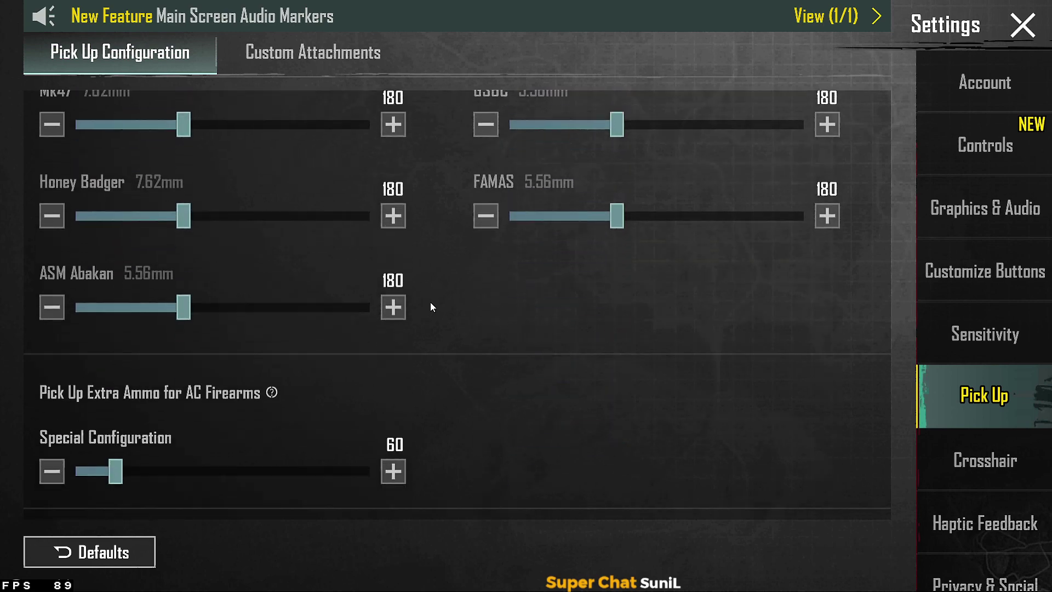
scroll(448, 304, down, 6)
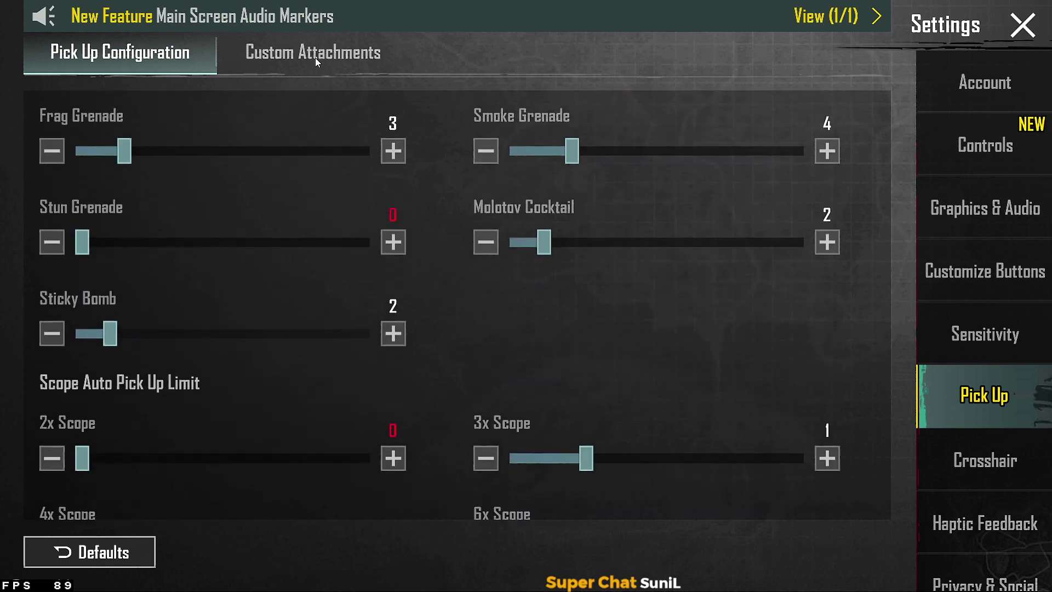
In the custom attachments, disable Auto-Equip Scope and assign the Compensator as the first M416's muzzle.
click(314, 58)
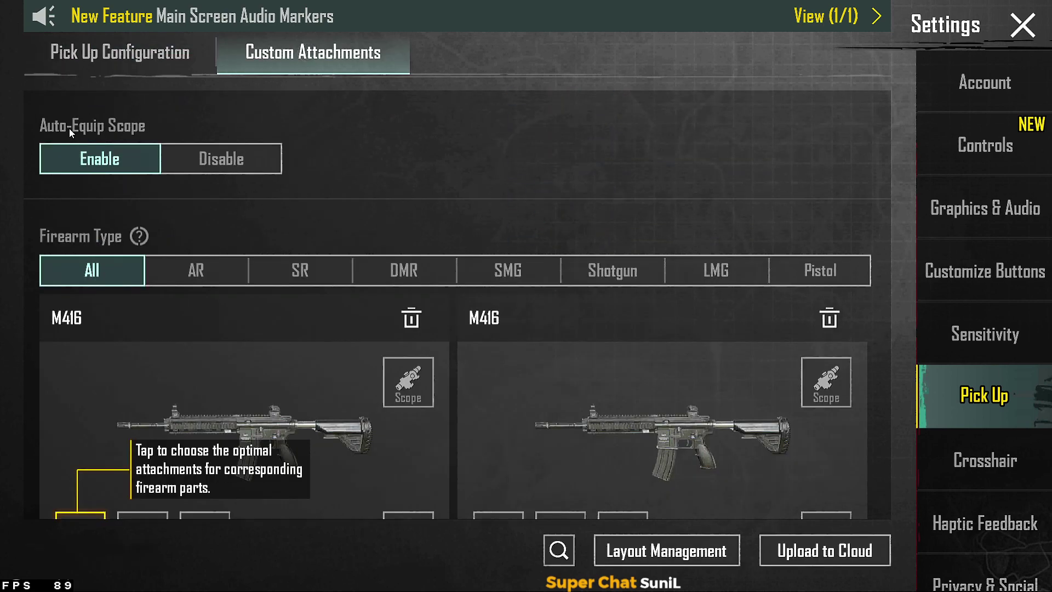
click(238, 159)
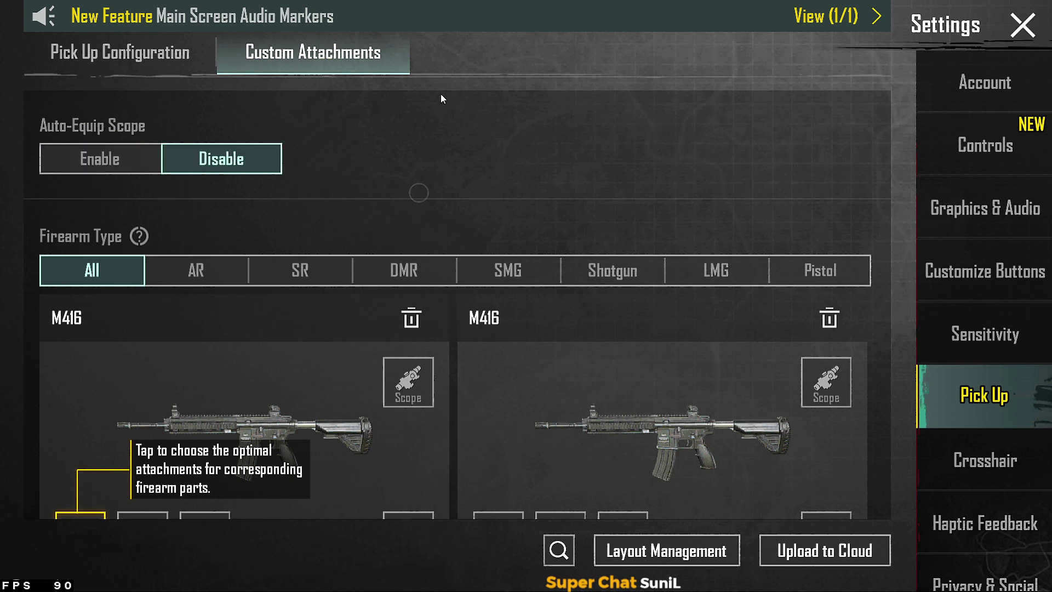
drag(479, 368, 485, 276)
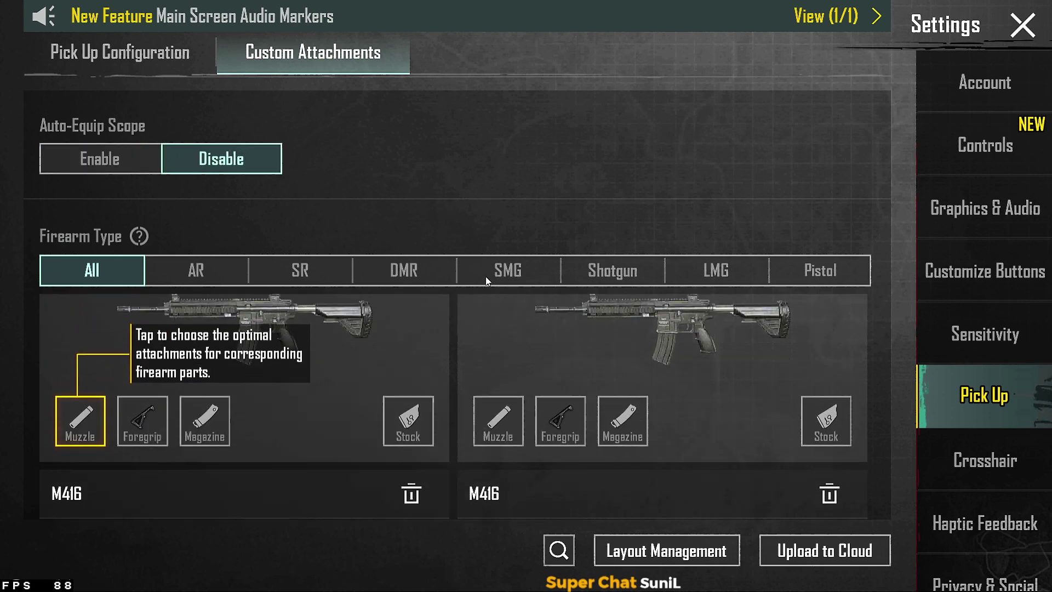
click(83, 436)
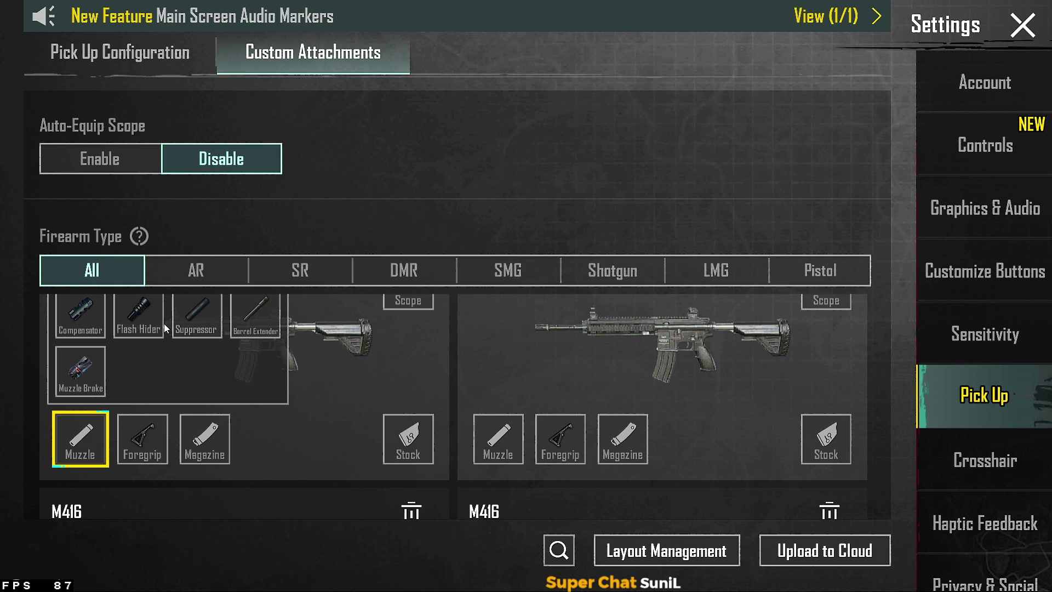
click(79, 327)
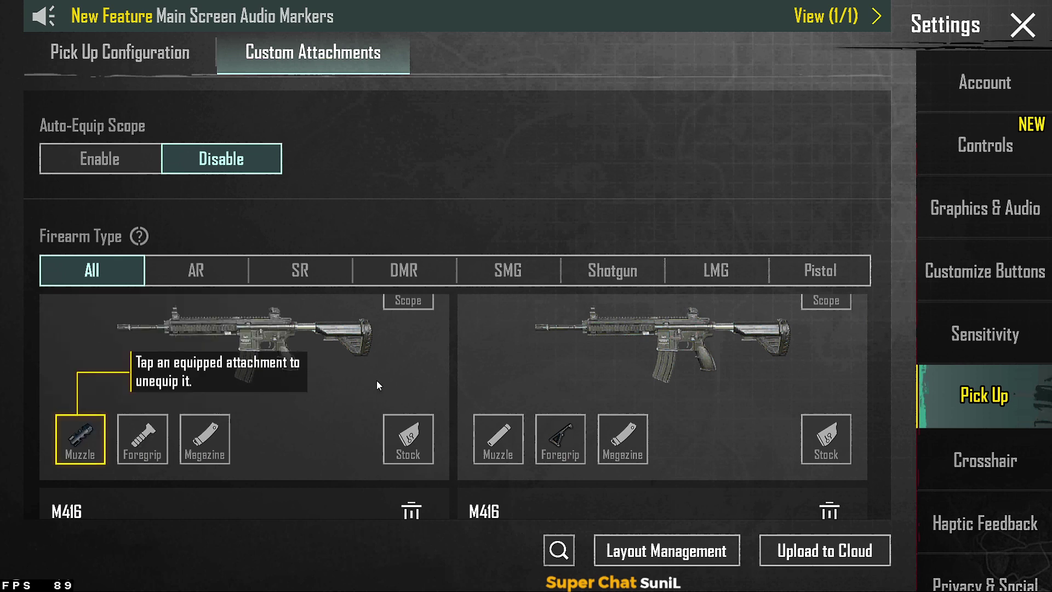
scroll(482, 416, down, 4)
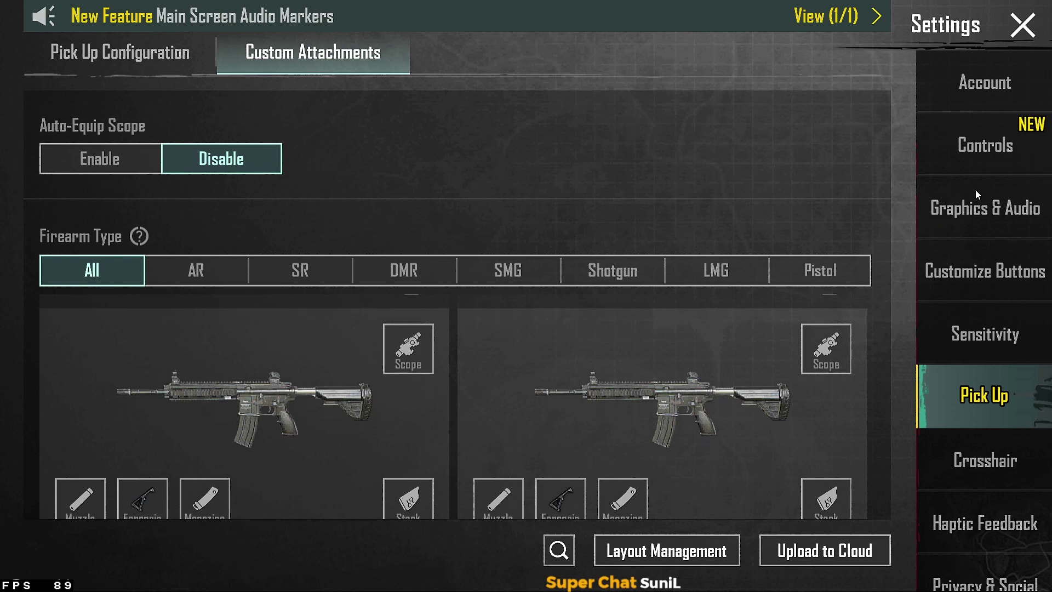
Check the crosshair color, haptic feedback and basic control settings.
click(974, 353)
click(976, 459)
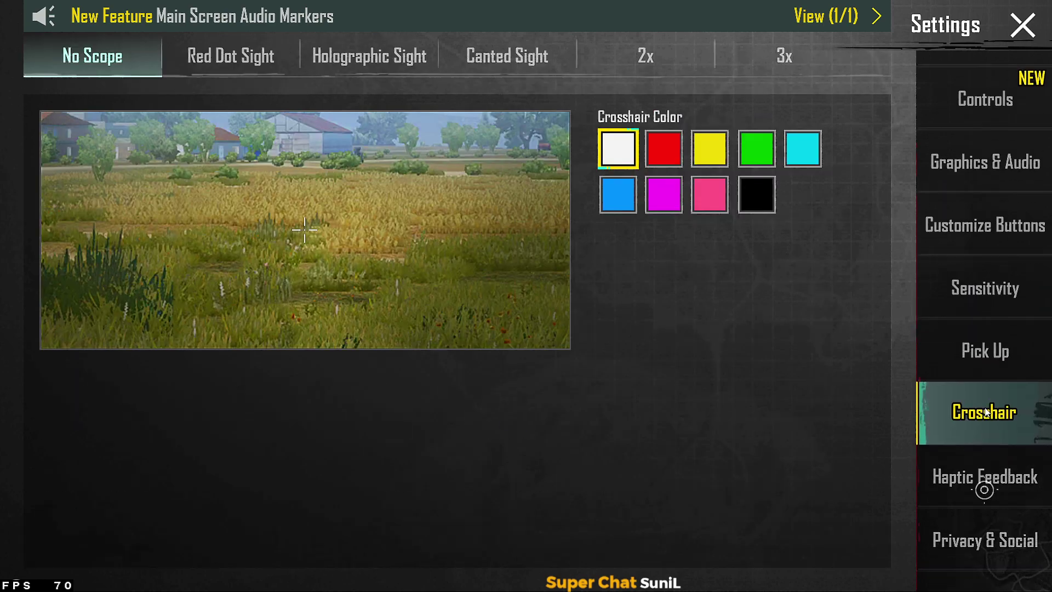
click(967, 438)
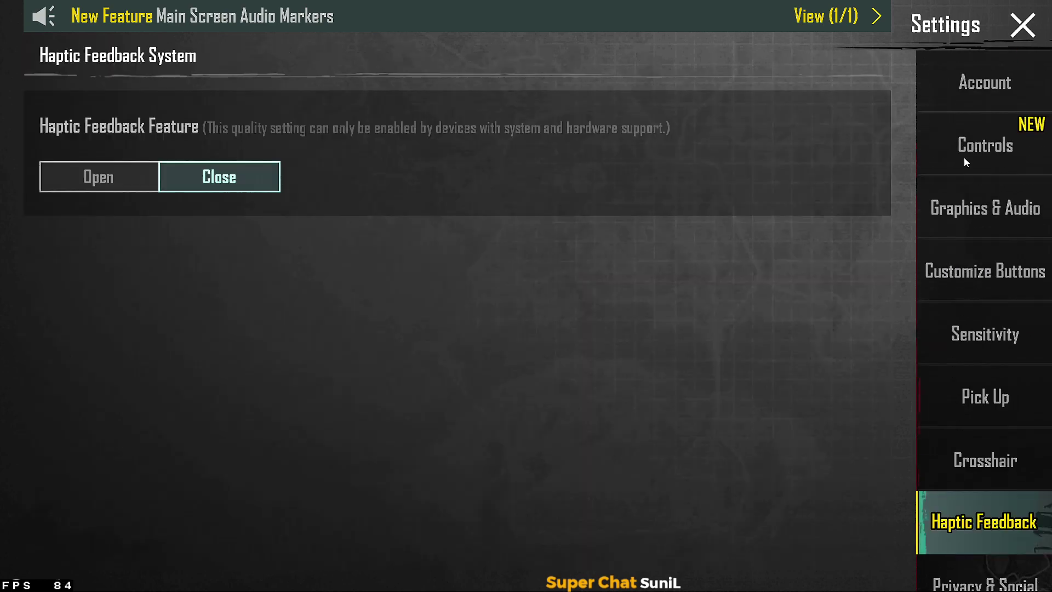
click(972, 84)
click(977, 143)
click(967, 204)
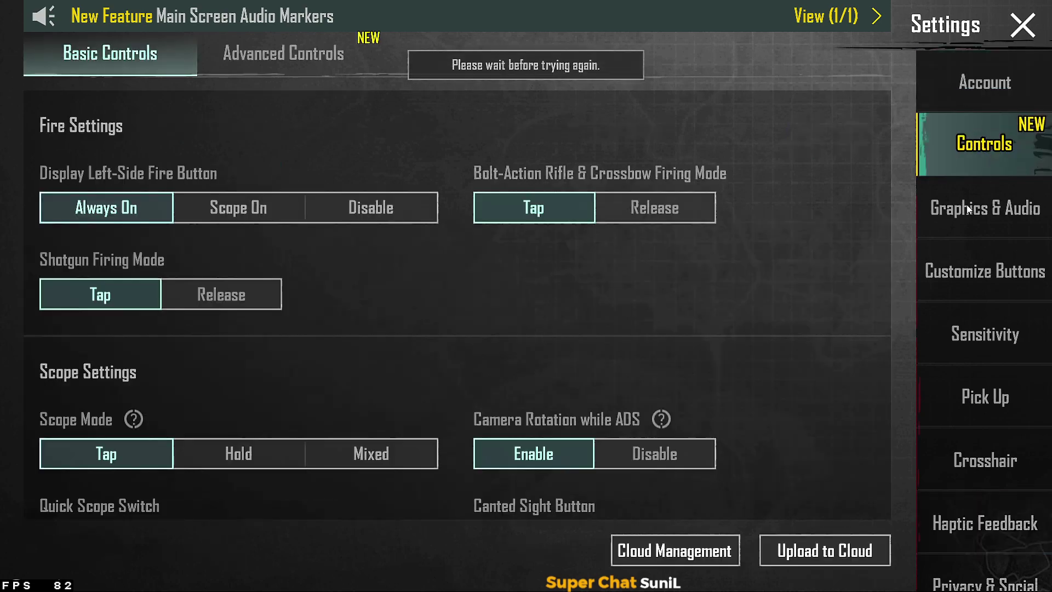
Lower the SFX volume to about 85% of its range in the audio settings and check the voice chat options.
click(966, 205)
click(367, 55)
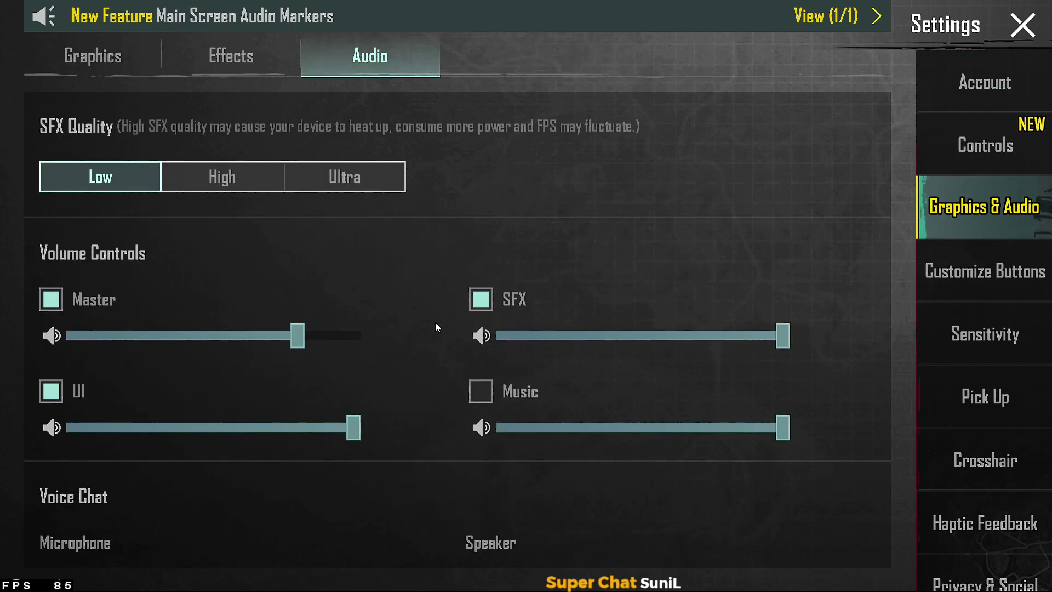
drag(437, 323, 442, 241)
drag(781, 258, 749, 262)
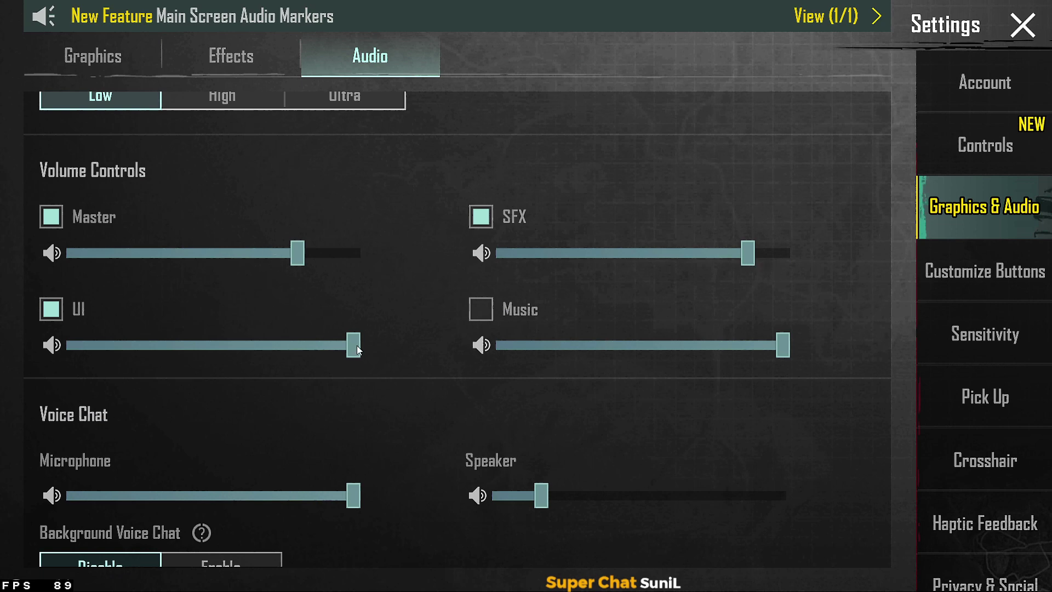
drag(404, 461, 413, 236)
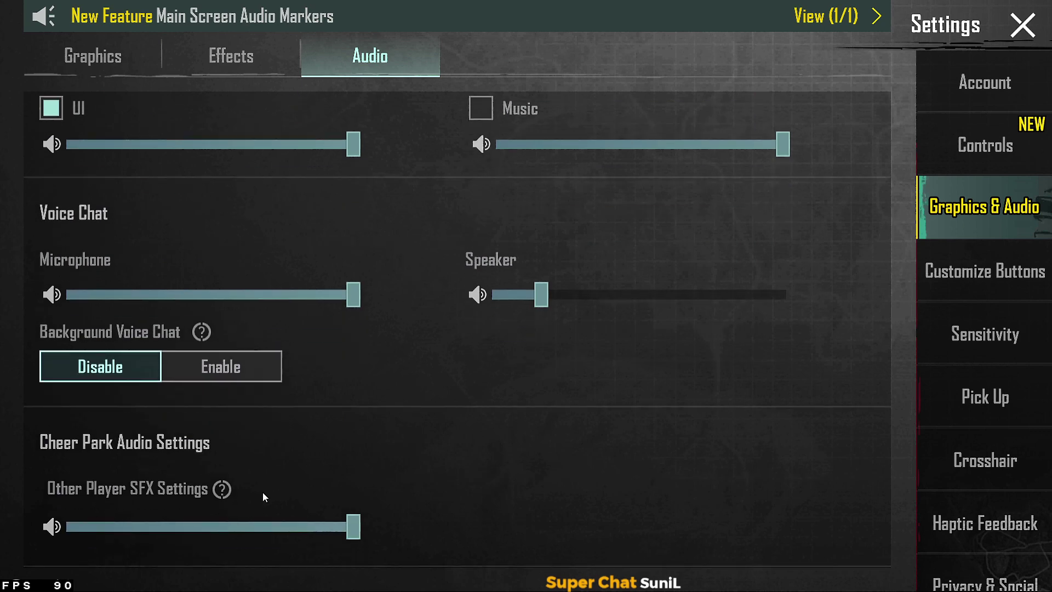
scroll(430, 453, up, 5)
drag(972, 518, 914, 538)
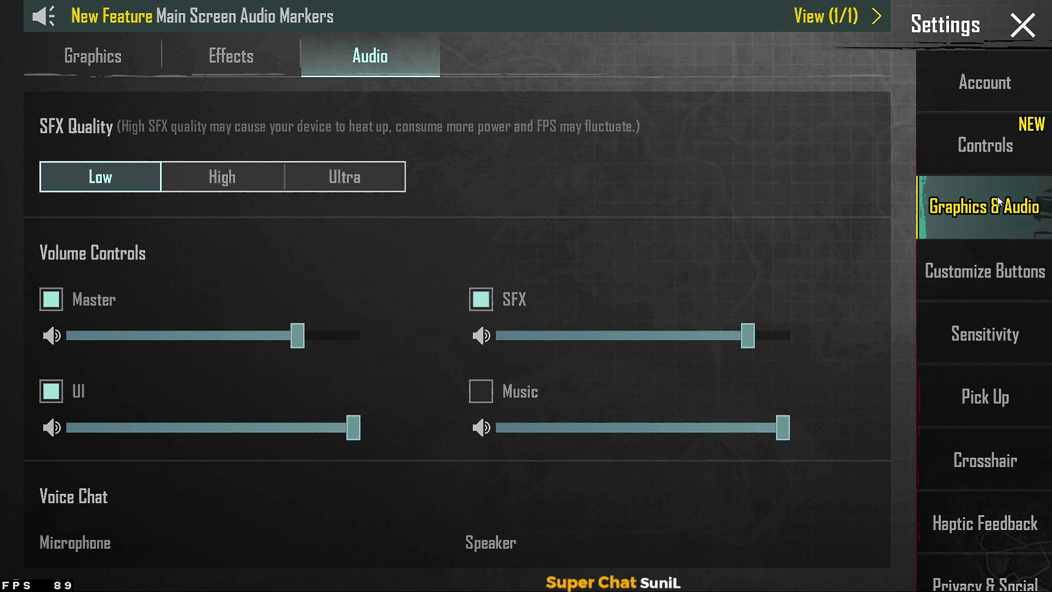
Close the game settings and rotate the character in the lobby.
click(1022, 26)
click(590, 316)
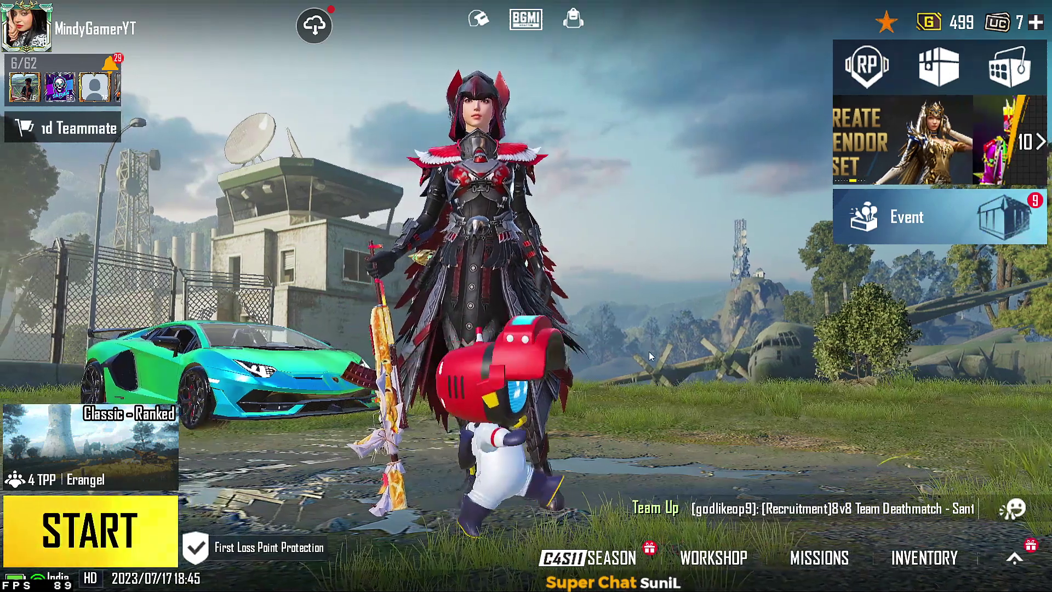
drag(648, 351, 536, 230)
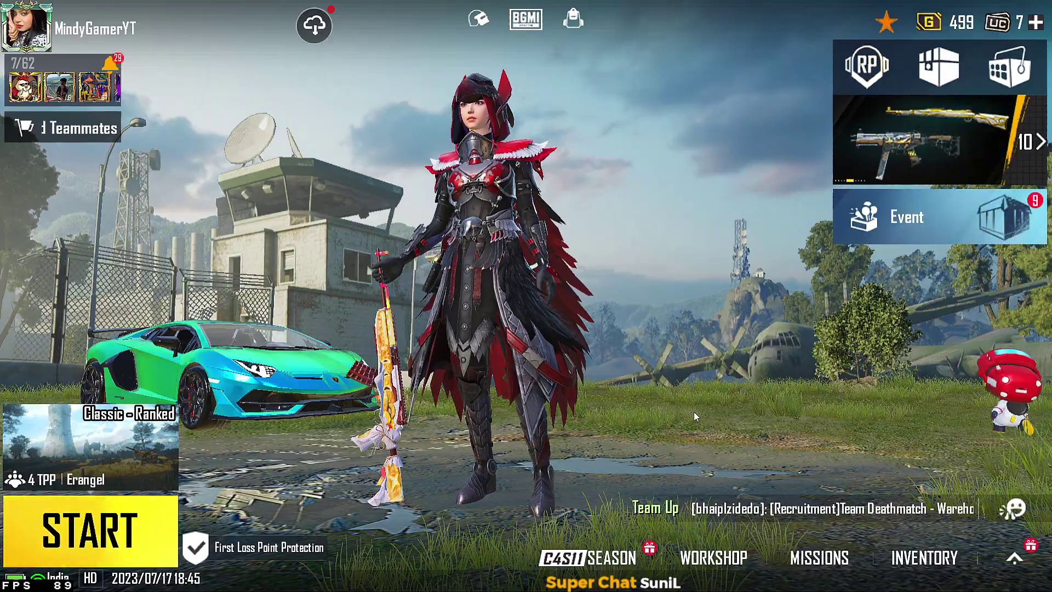
Exit BlueStacks, start it again and launch Battlegrounds India.
key(F11)
click(858, 82)
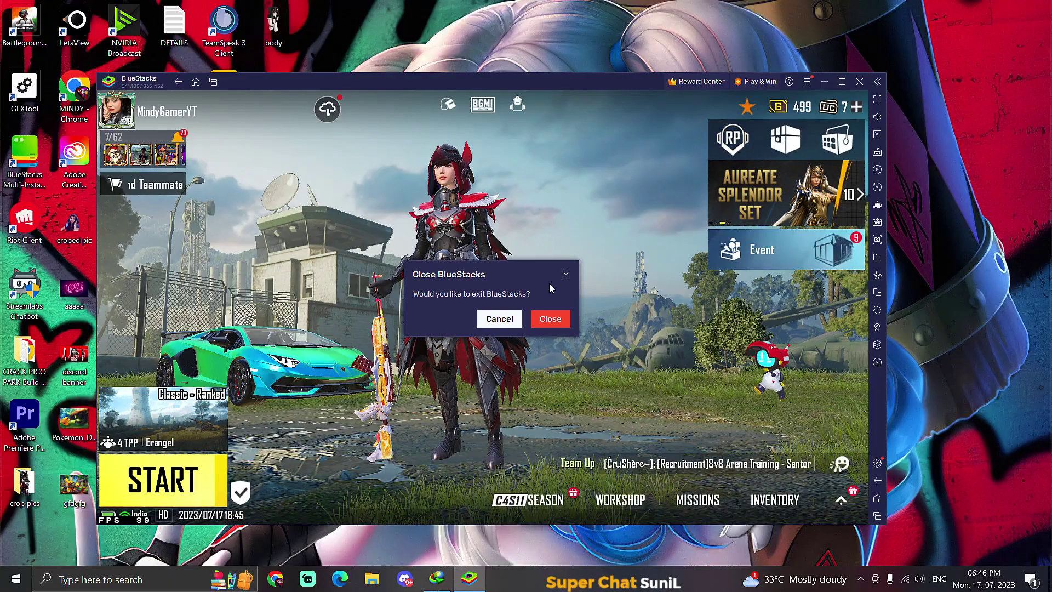
click(550, 314)
click(119, 364)
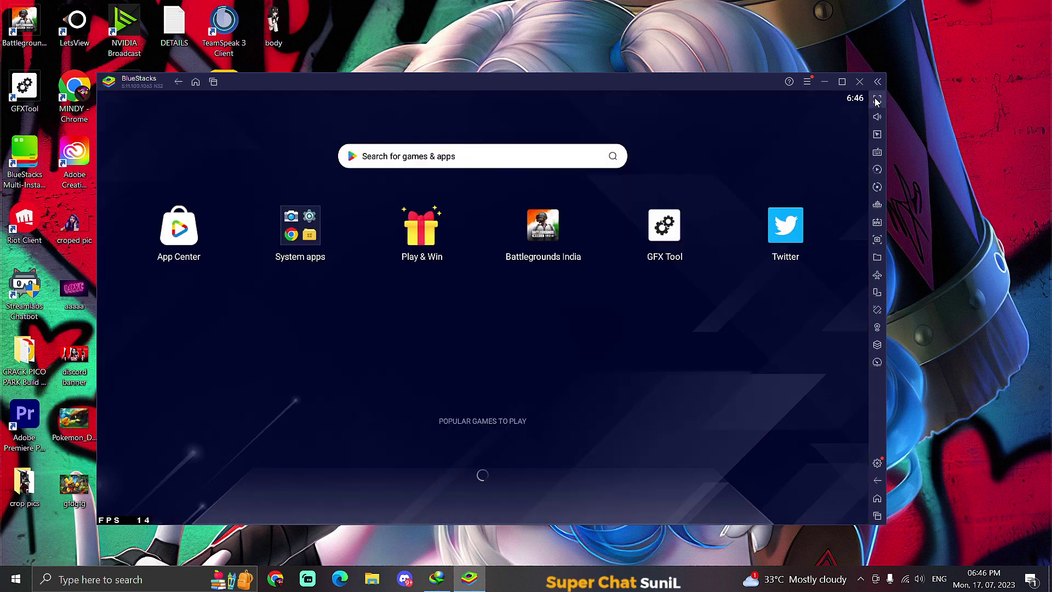
click(544, 219)
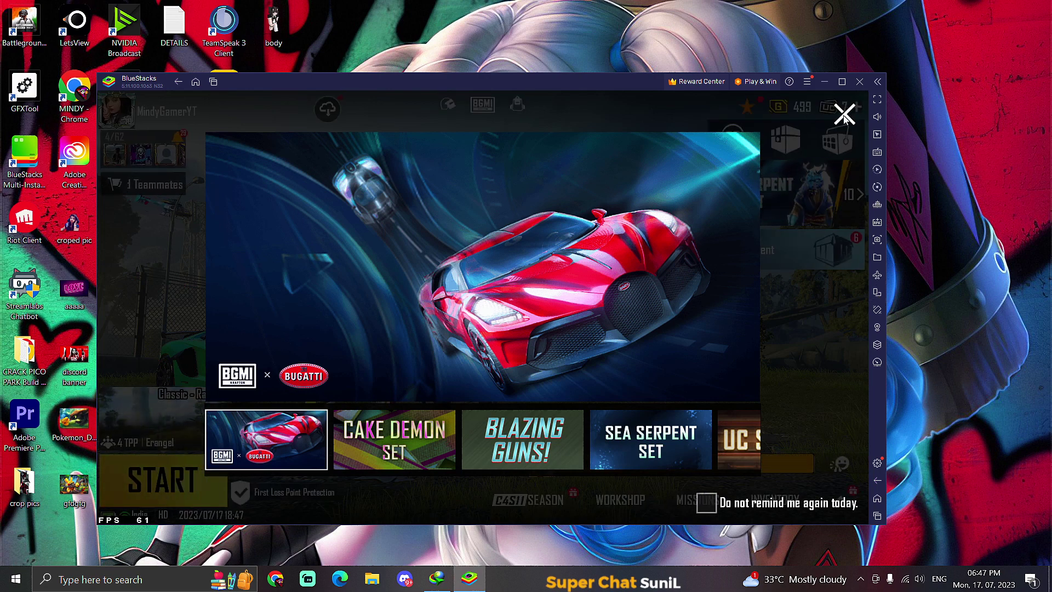
Dismiss the promotional and event pop-ups and switch the game to full screen.
click(845, 114)
click(877, 99)
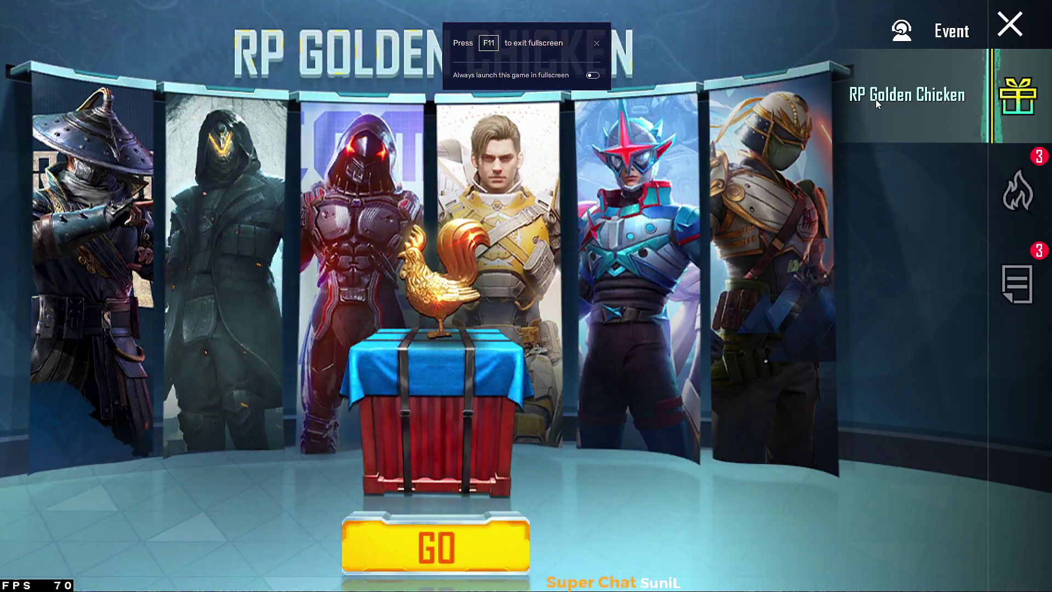
click(1013, 20)
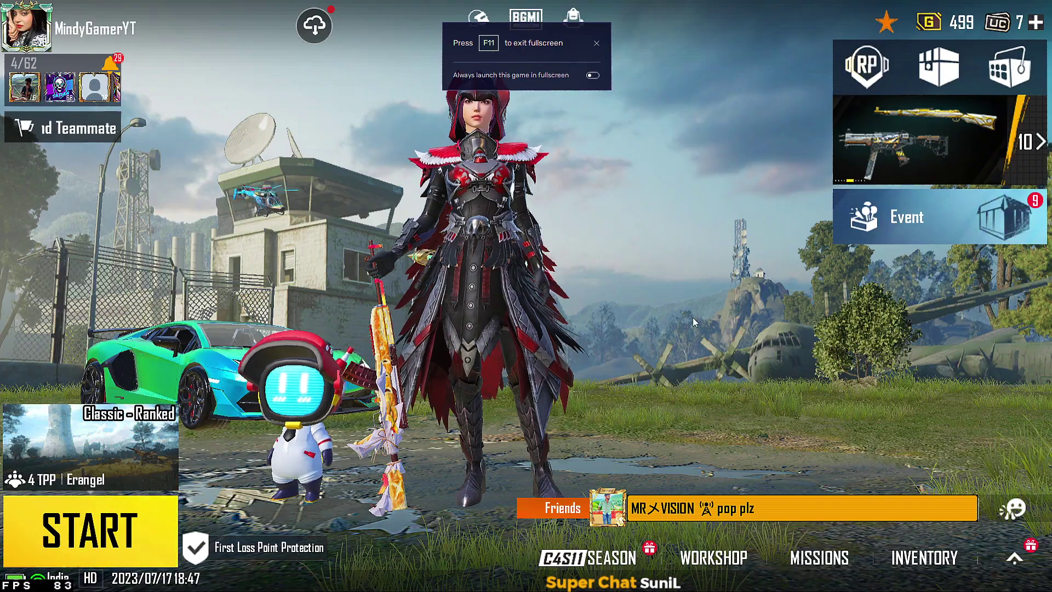
click(597, 43)
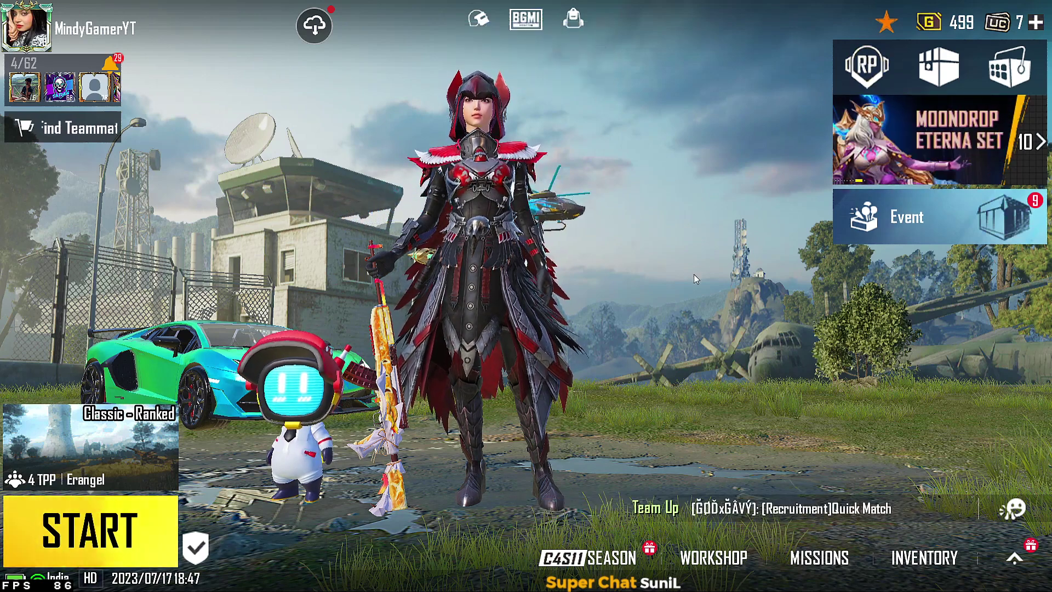